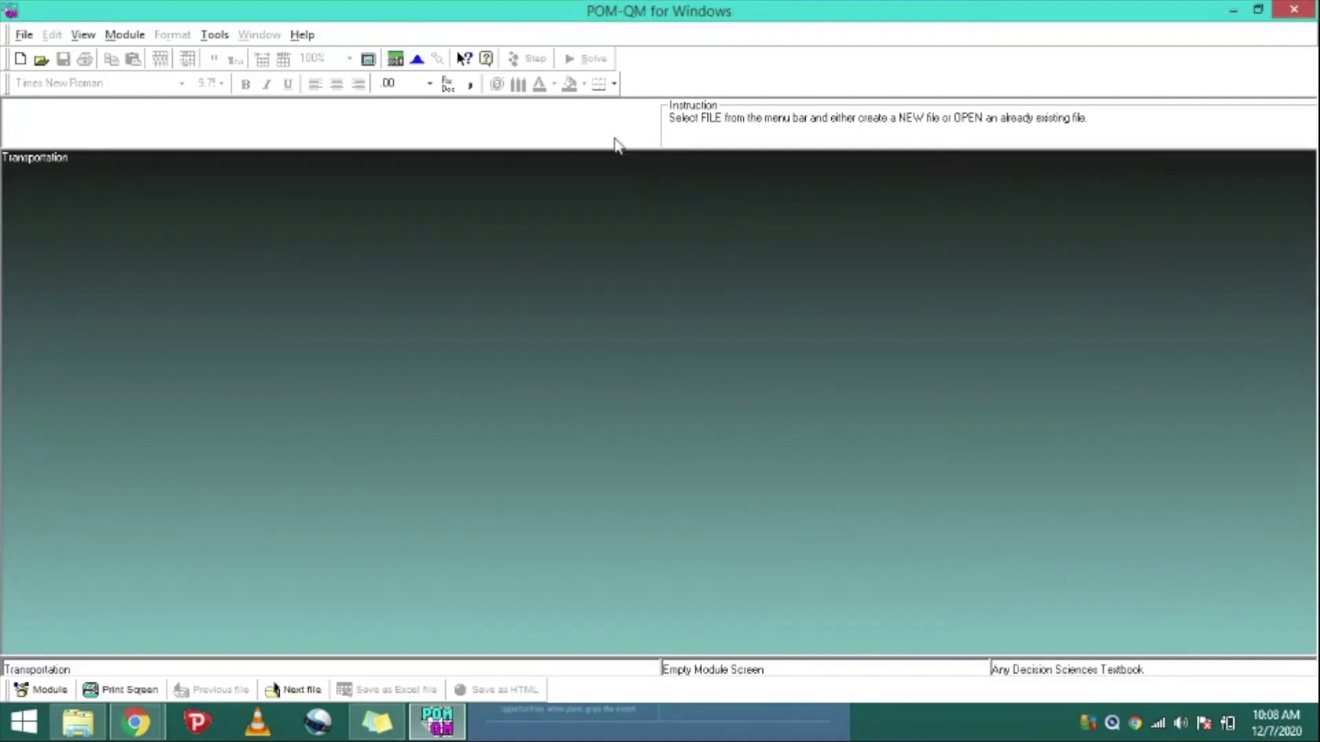
# - Choose the Transportation module and start a new data set
pyautogui.click(126, 38)
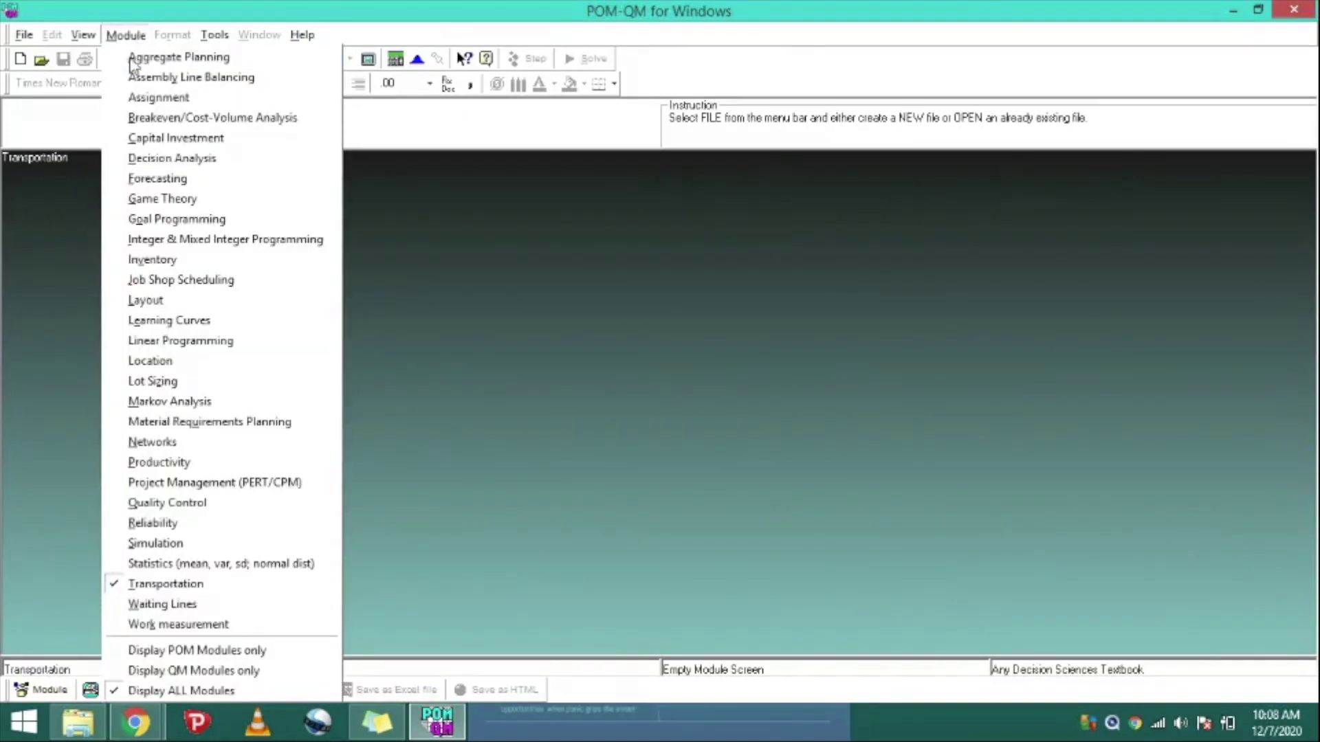
pyautogui.click(177, 586)
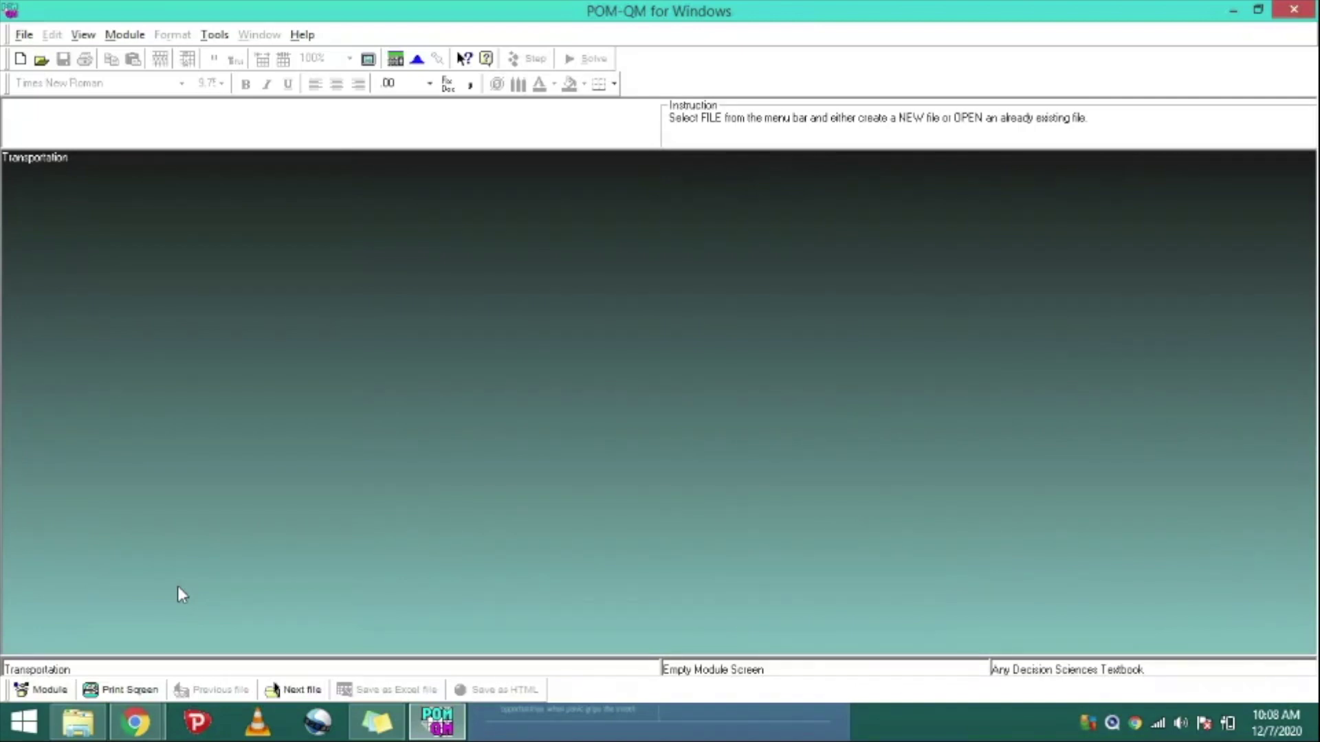
pyautogui.click(24, 34)
pyautogui.click(43, 56)
pyautogui.moveTo(593, 257); pyautogui.dragTo(603, 217)
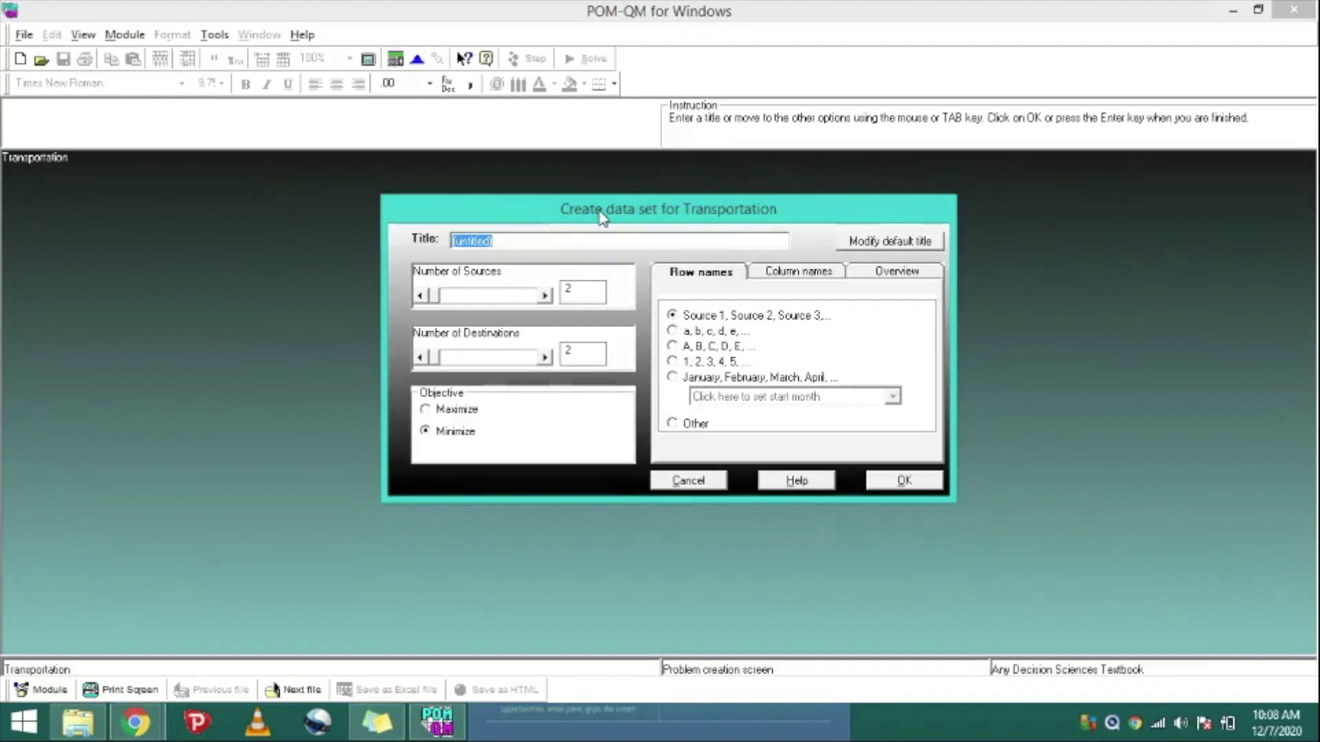
# - Set the number of sources to 3 and the number of destinations to 3 for the new data set
pyautogui.click(596, 297)
pyautogui.press('BackSpace')
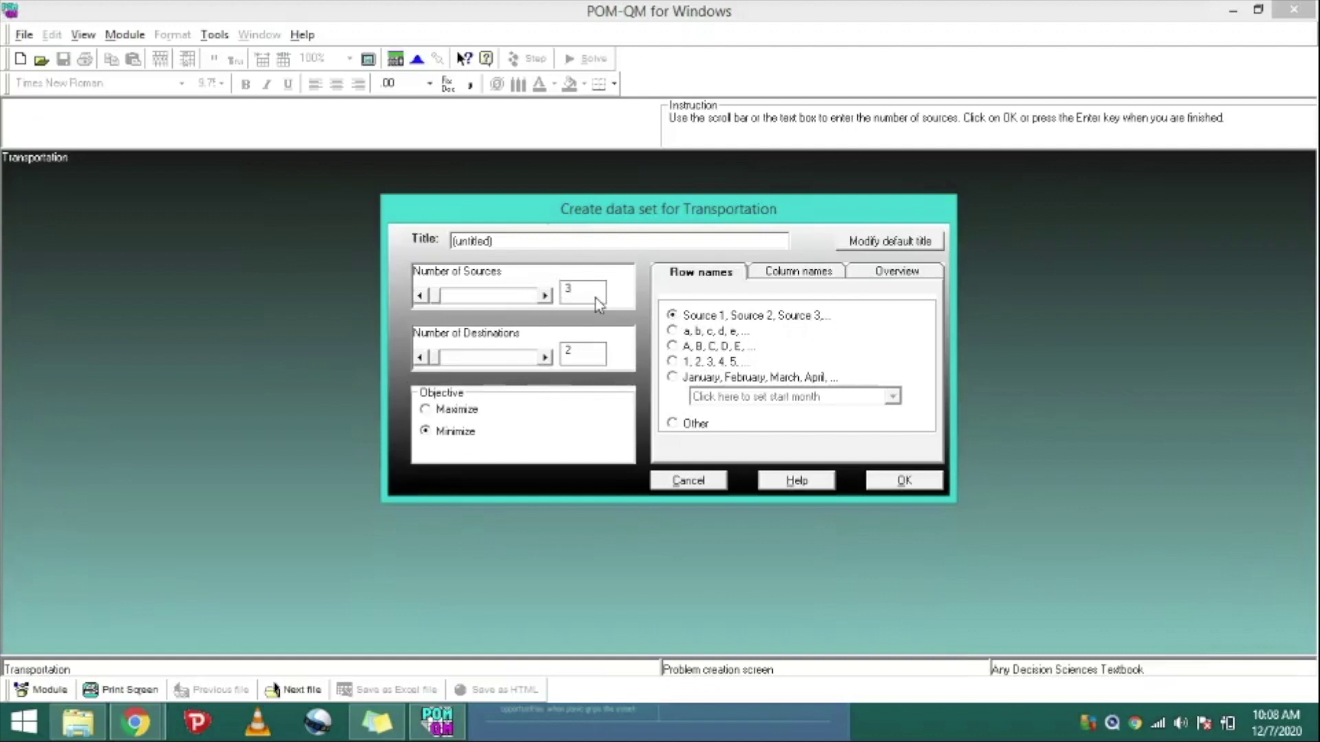
pyautogui.click(593, 350)
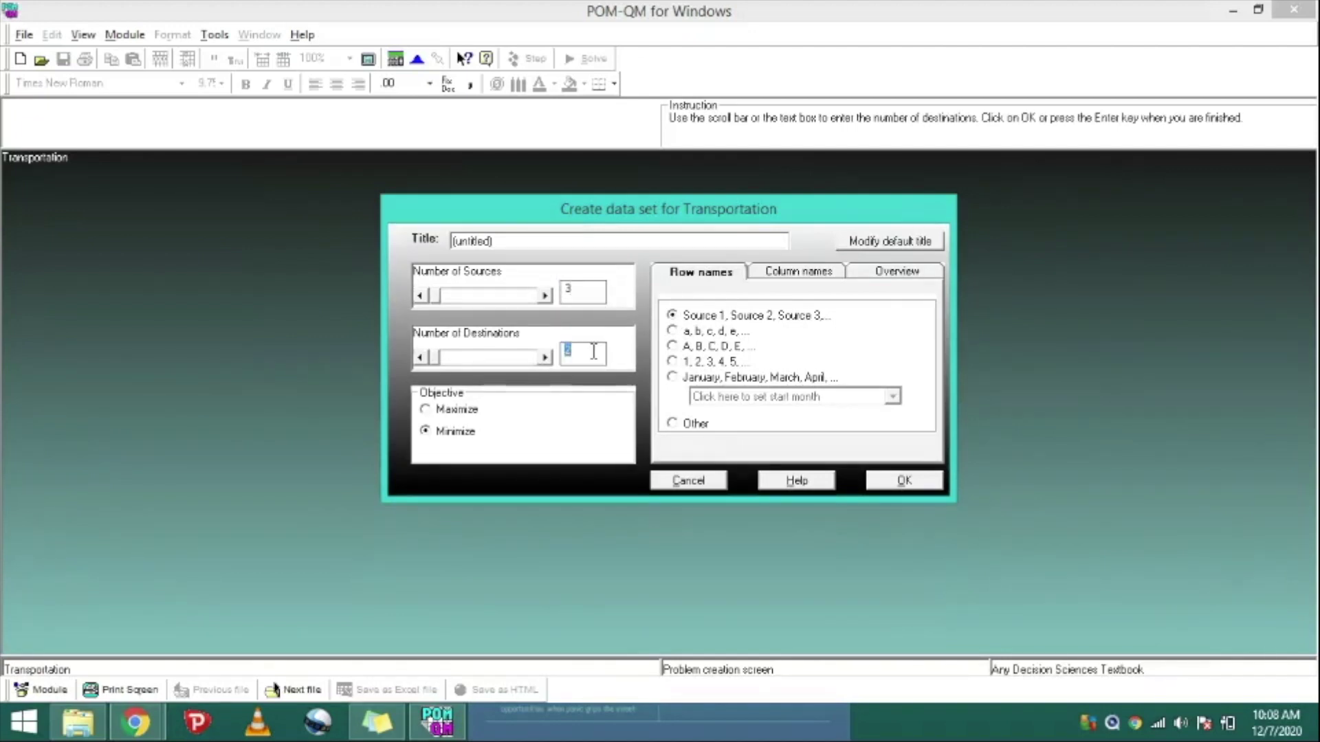
pyautogui.write('3')
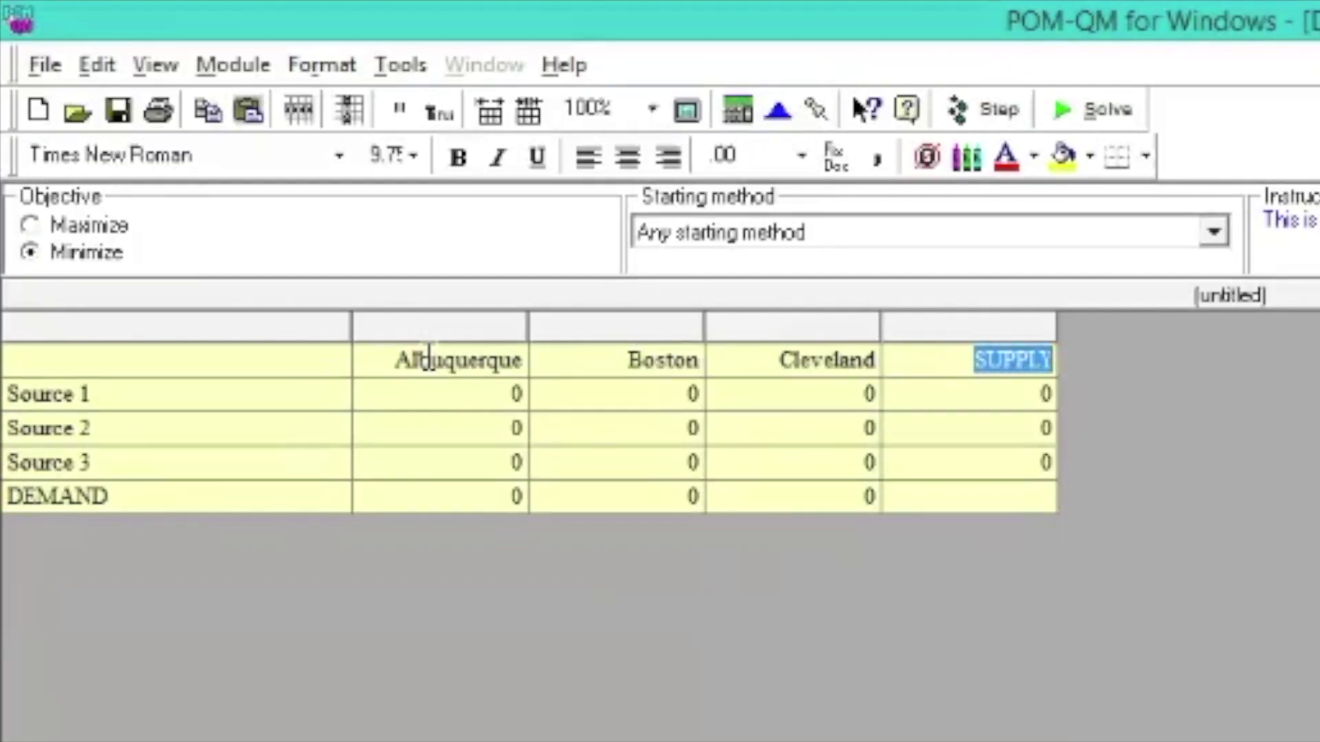
# - Rename the SUPPLY column as Factory Capacity
pyautogui.write('Factory')
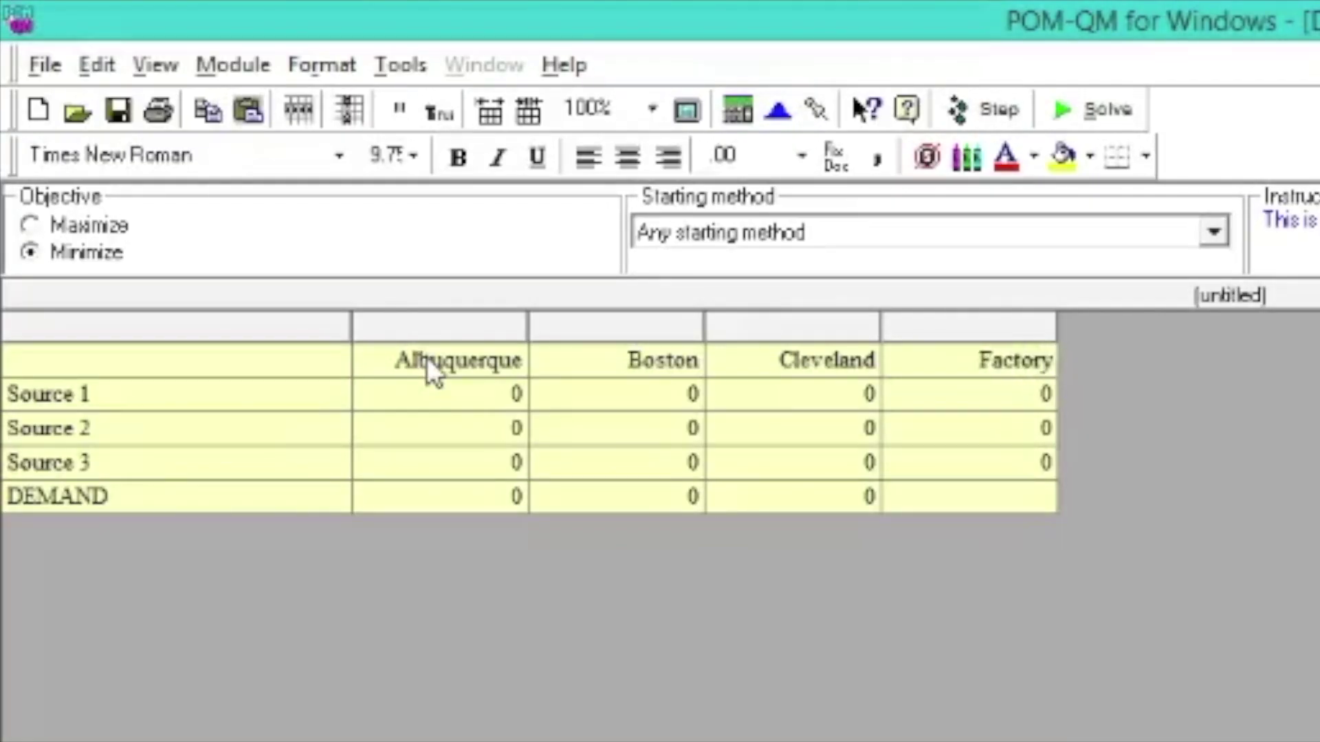
pyautogui.write(' Capacity')
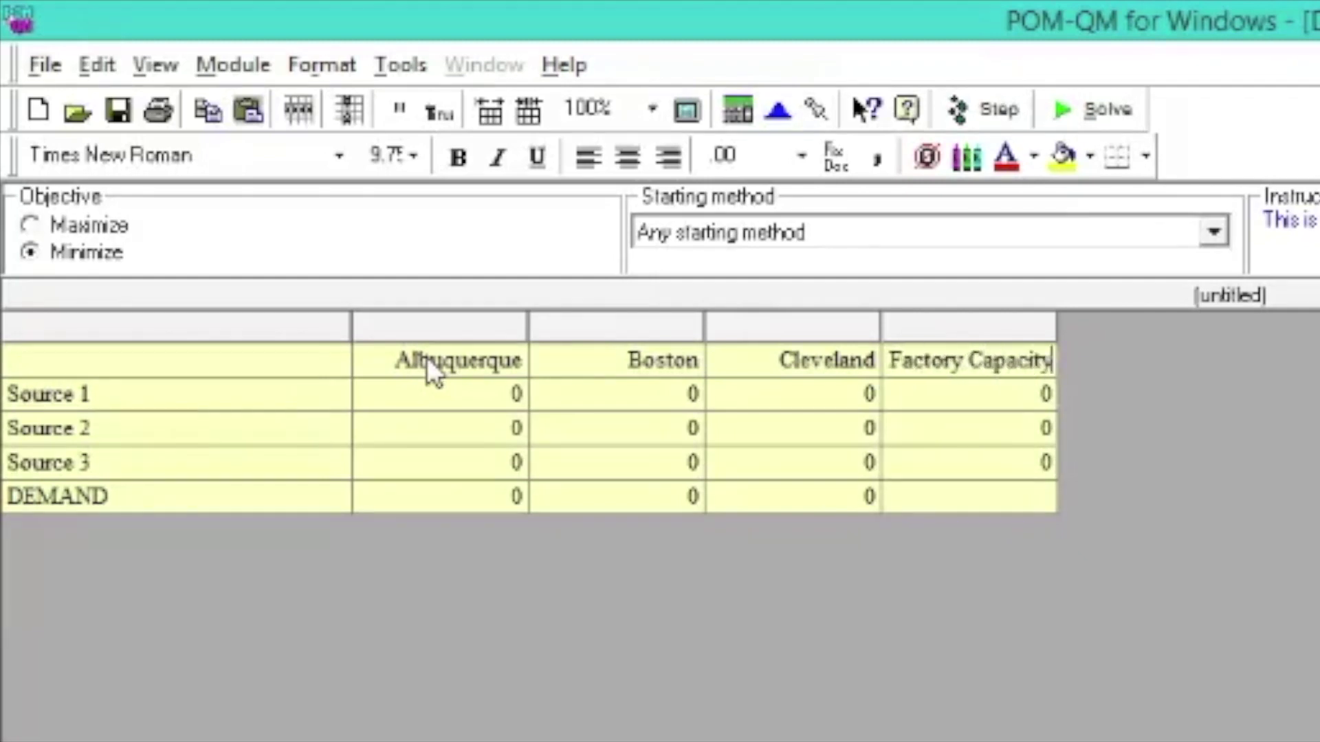
pyautogui.press('Return')
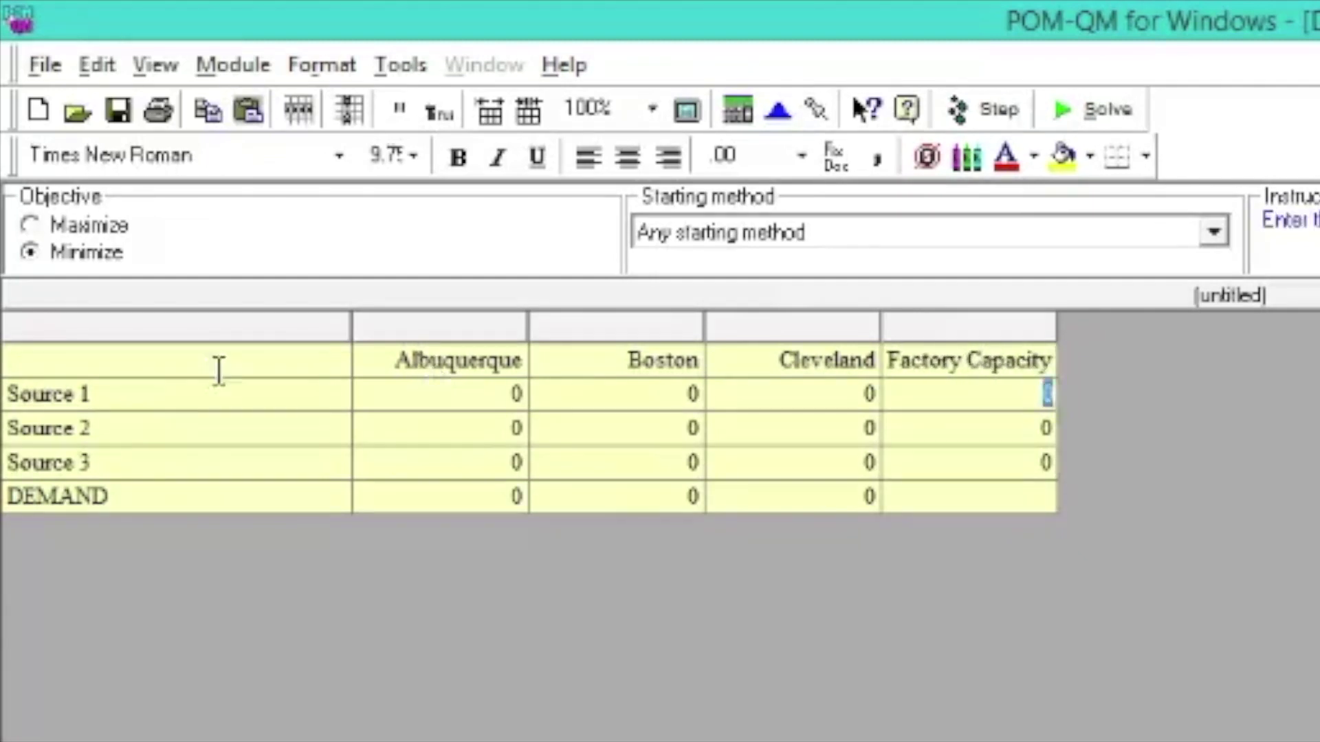
# - Rename the Source 1 row as Des Moines
pyautogui.click(217, 391)
pyautogui.write('Des')
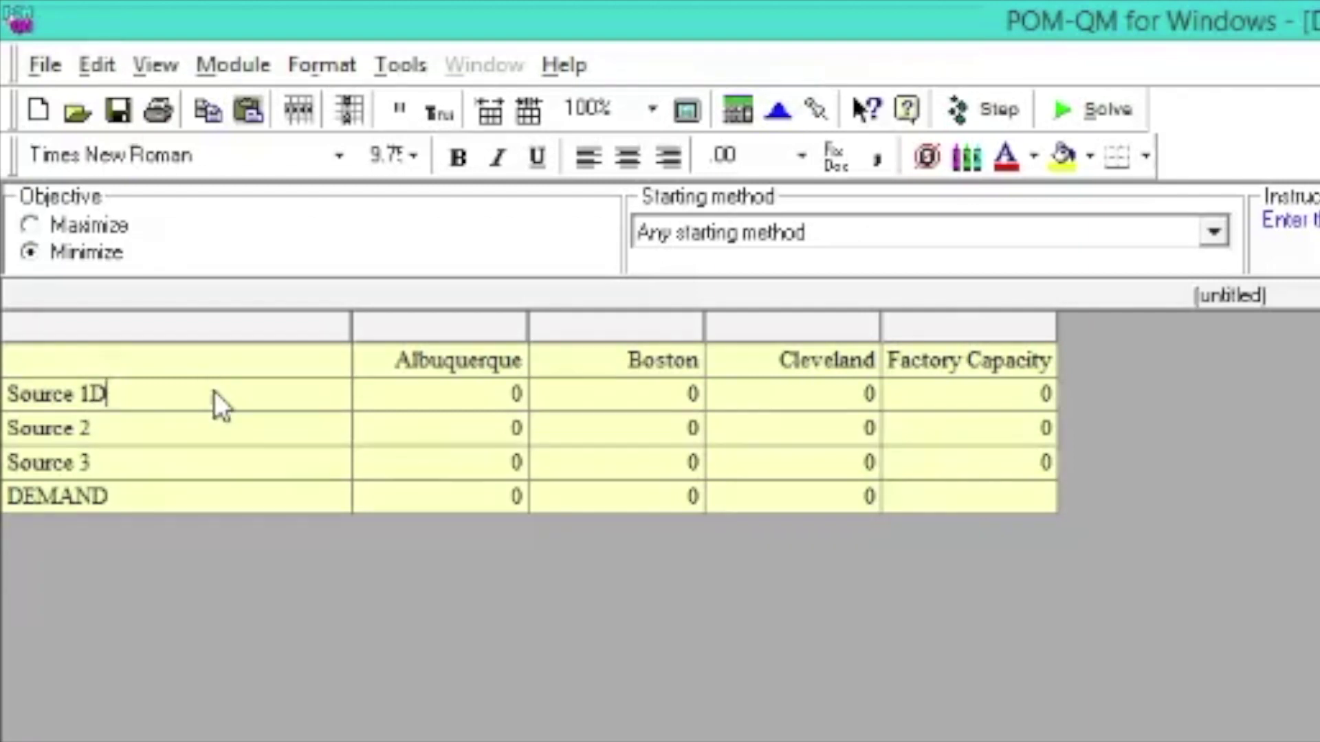
pyautogui.press('BackSpace')
pyautogui.press('BackSpace')
pyautogui.press('BackSpace')
pyautogui.press('BackSpace')
pyautogui.press('BackSpace')
pyautogui.press('BackSpace')
pyautogui.press('BackSpace')
pyautogui.press('BackSpace')
pyautogui.press('BackSpace')
pyautogui.press('BackSpace')
pyautogui.press('BackSpace')
pyautogui.press('BackSpace')
pyautogui.write('Des Mo')
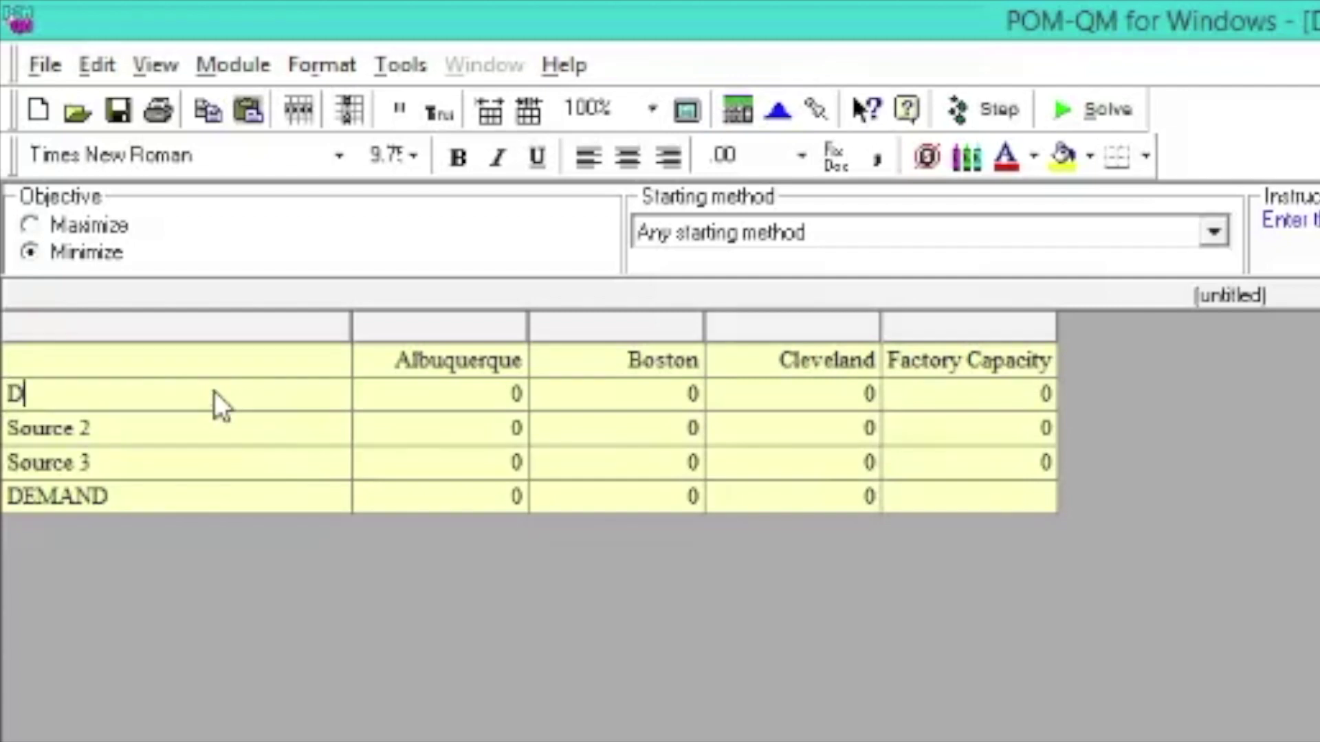
pyautogui.write('ines')
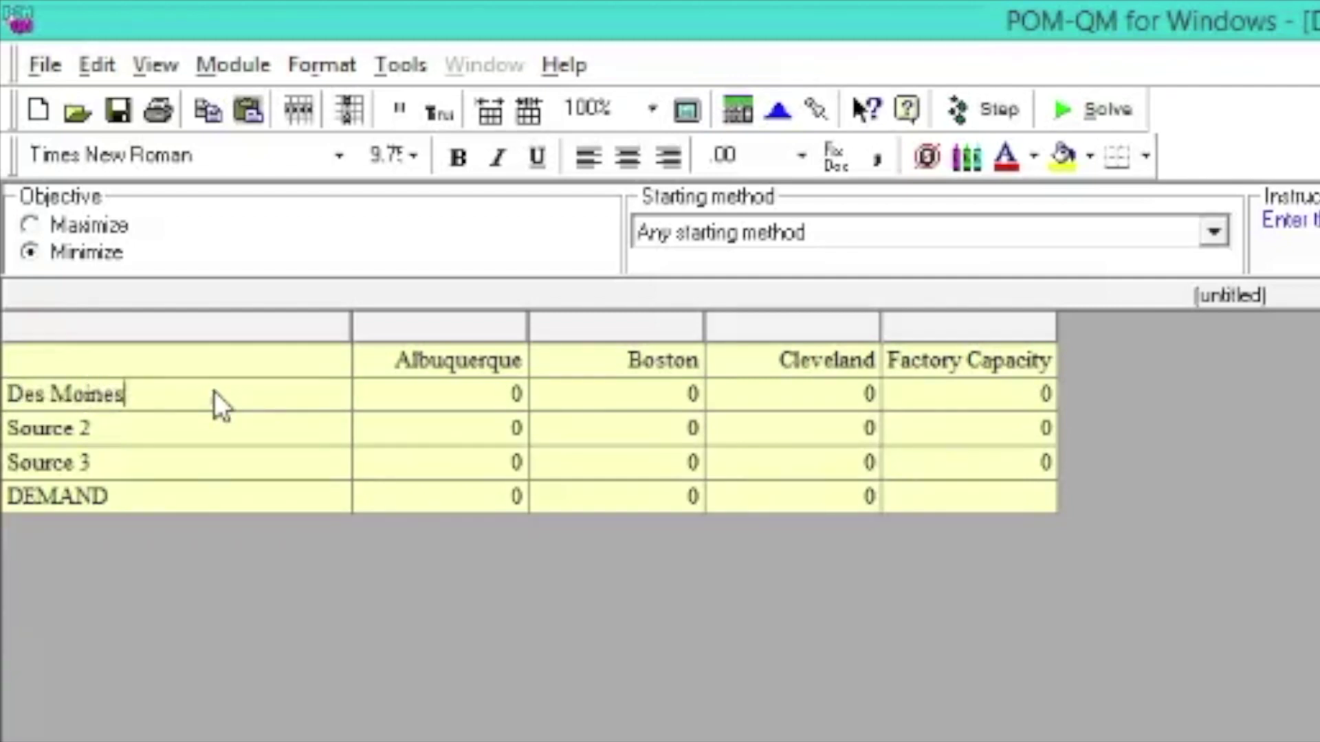
pyautogui.press('Return')
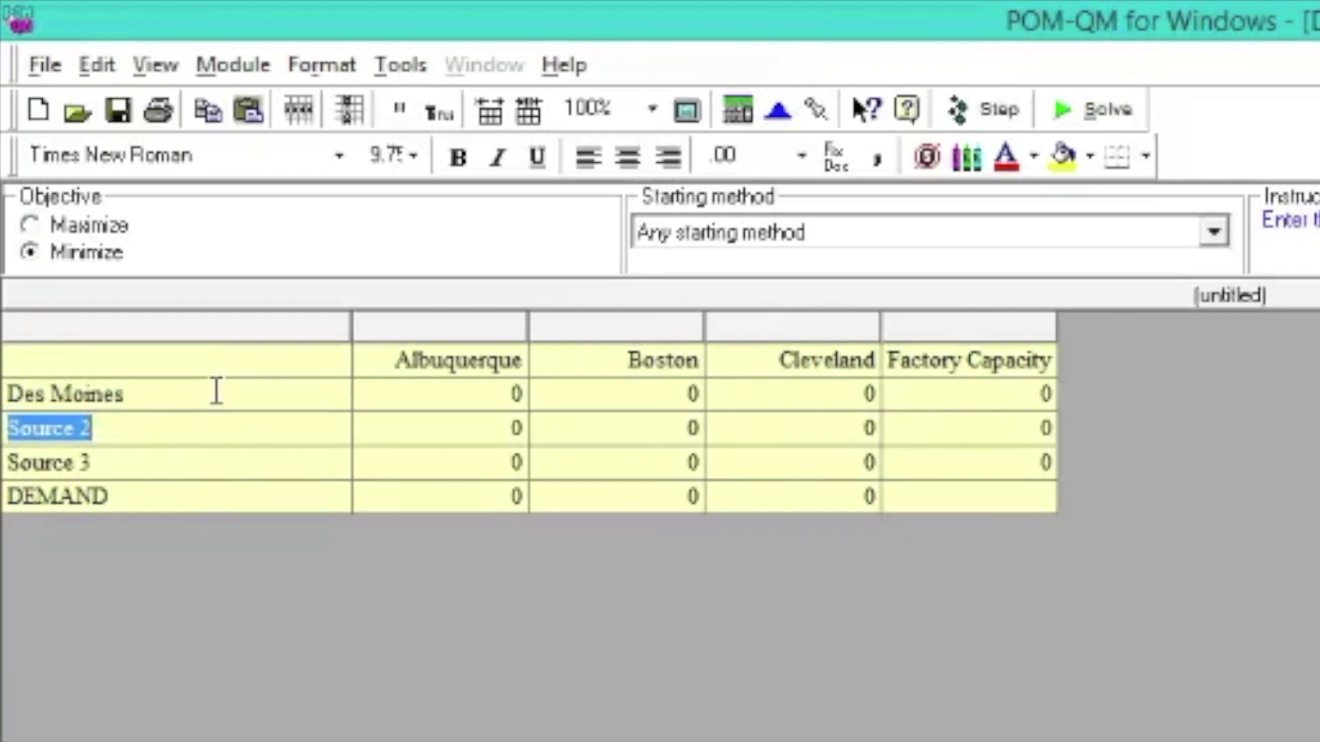
# - Rename the Source 2 row as Evansville and the Source 3 row as Fort Lauderdale
pyautogui.write('Eva')
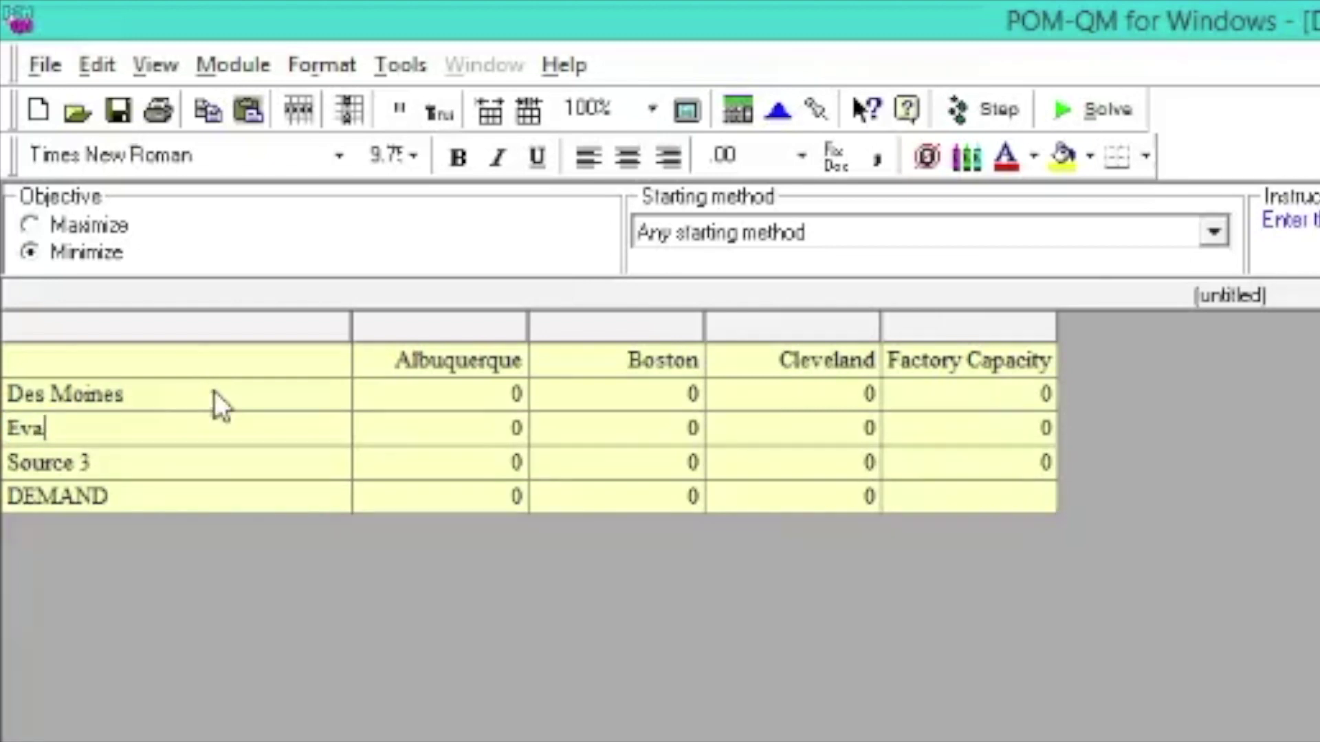
pyautogui.write('nsville')
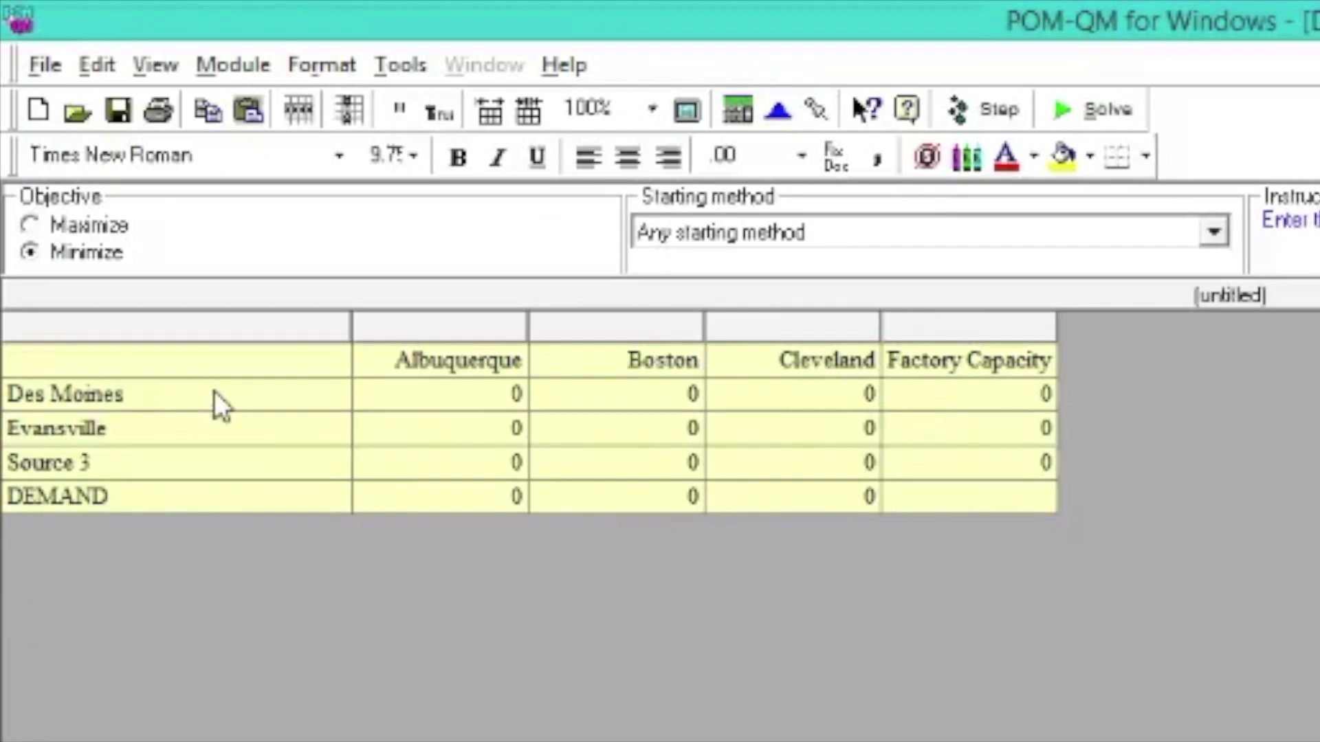
pyautogui.press('Return')
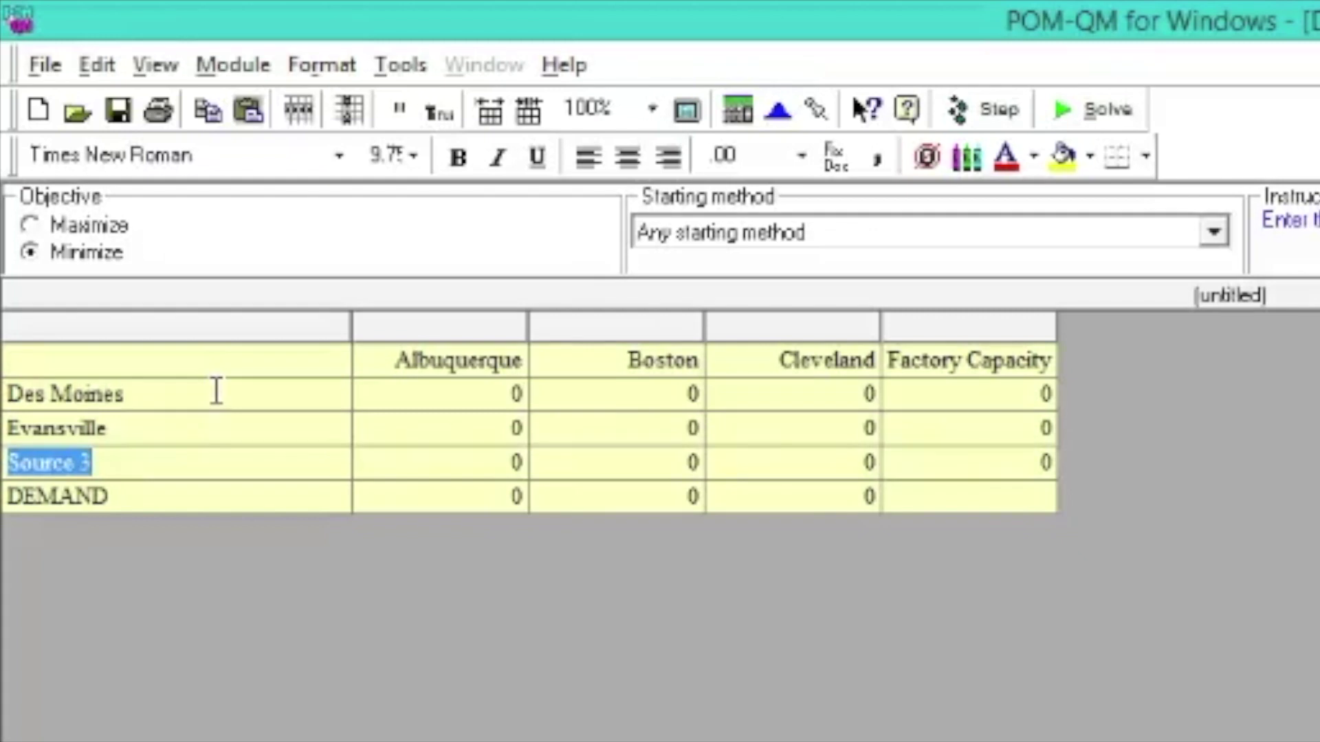
pyautogui.write('Fort Lauderda')
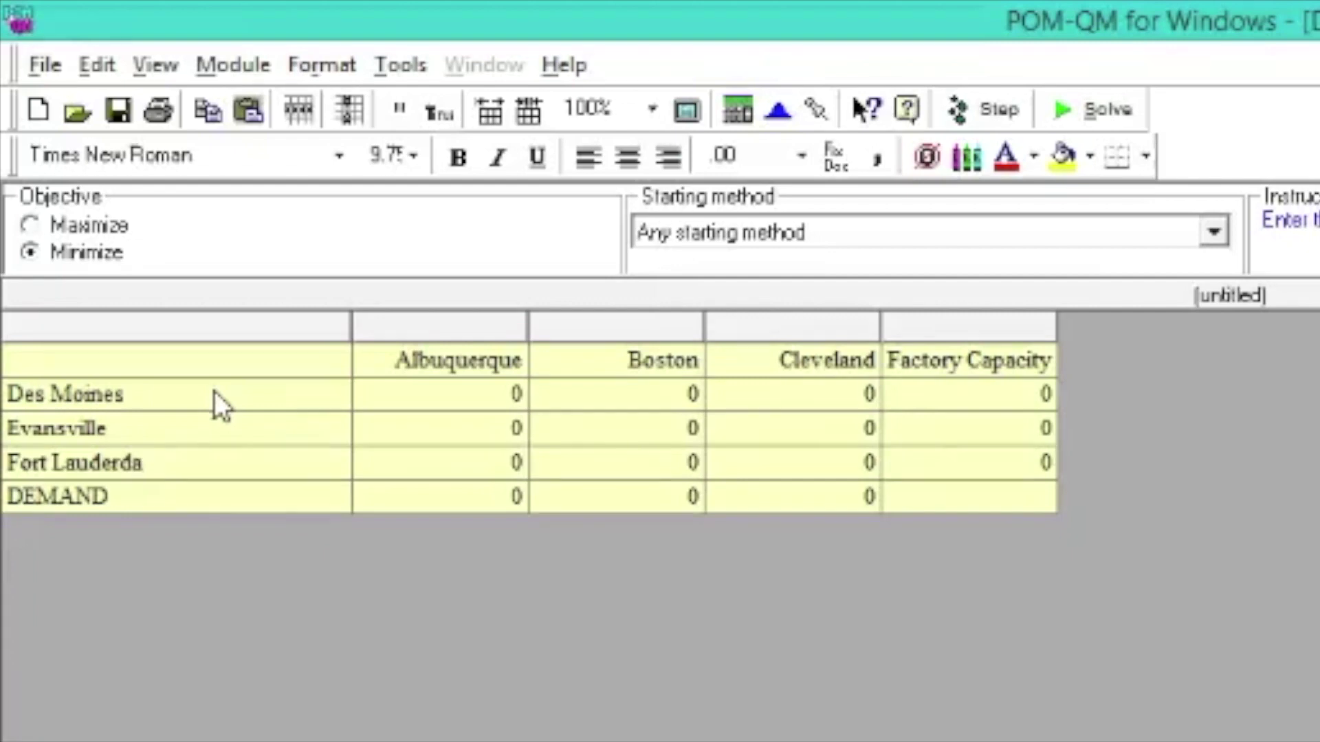
pyautogui.write('le')
# - Rename the DEMAND row as Warehouse Requirement
pyautogui.click(311, 500)
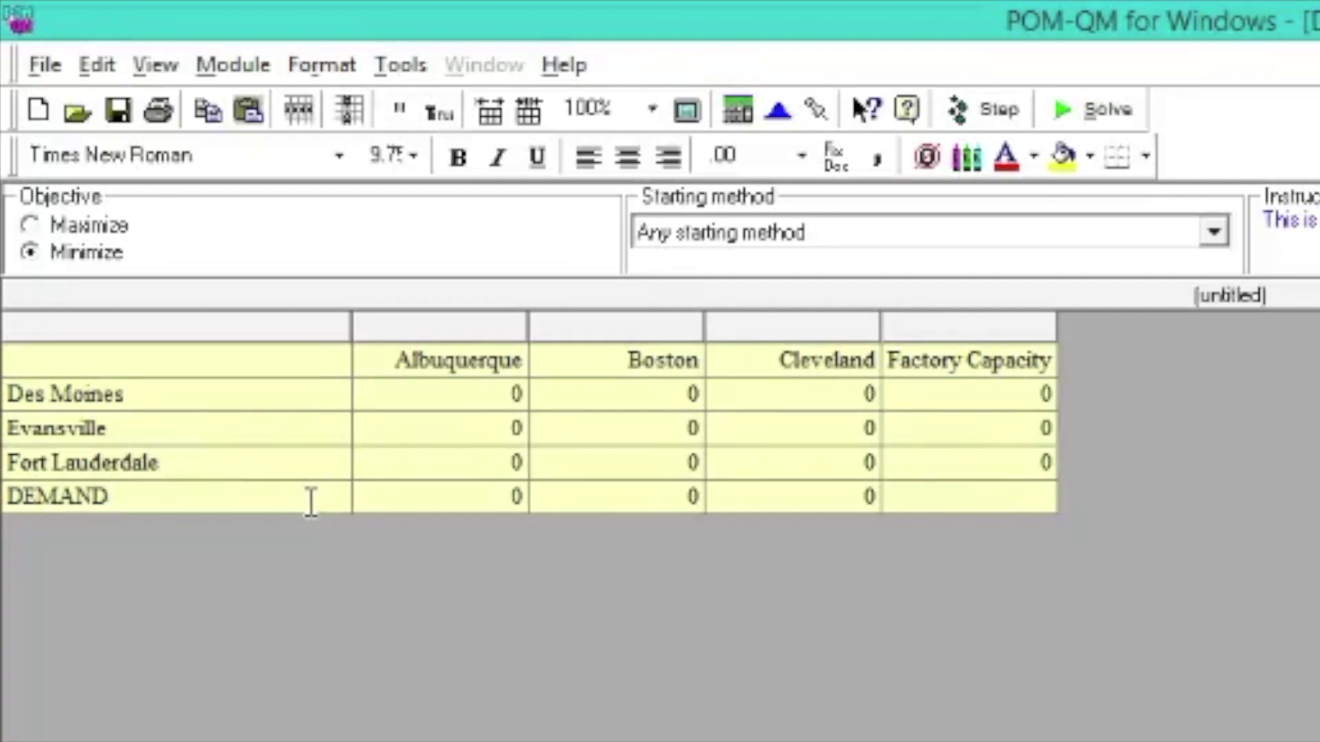
pyautogui.press('BackSpace')
pyautogui.press('BackSpace')
pyautogui.press('BackSpace')
pyautogui.press('BackSpace')
pyautogui.press('BackSpace')
pyautogui.press('BackSpace')
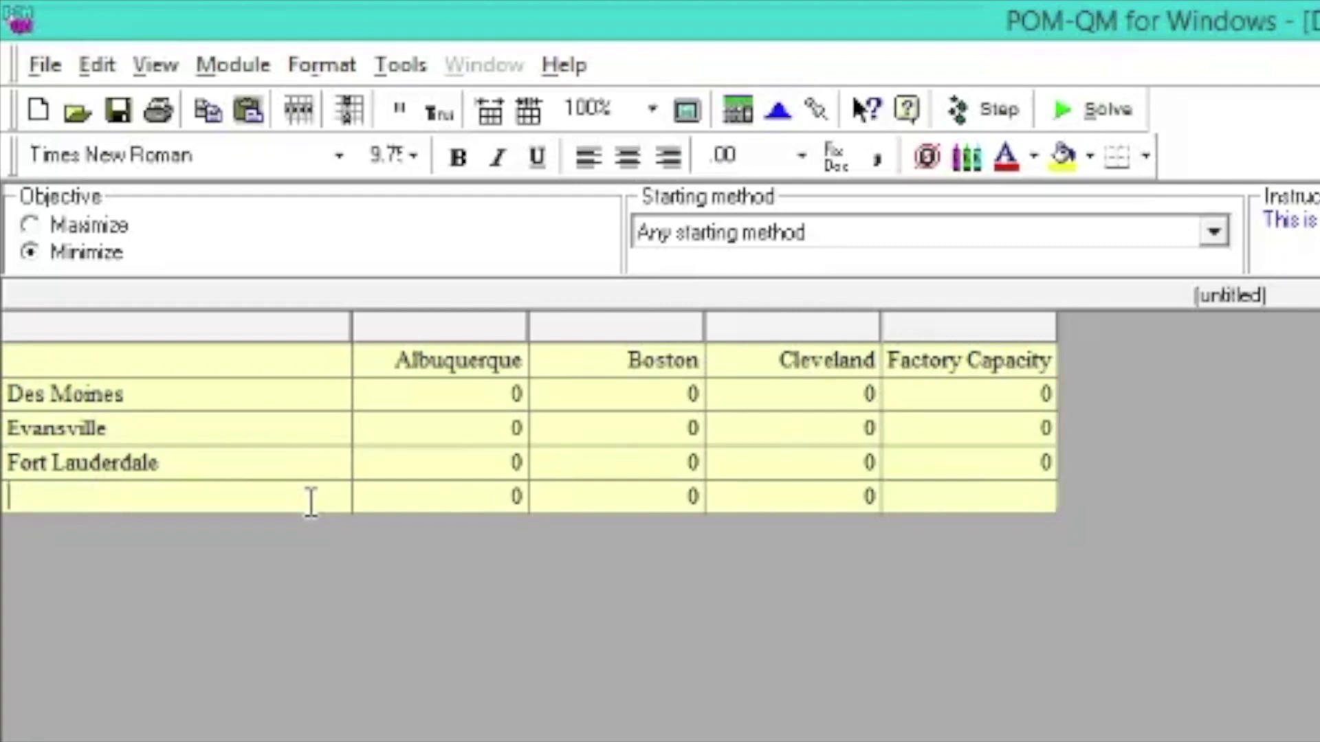
pyautogui.write('Warehous')
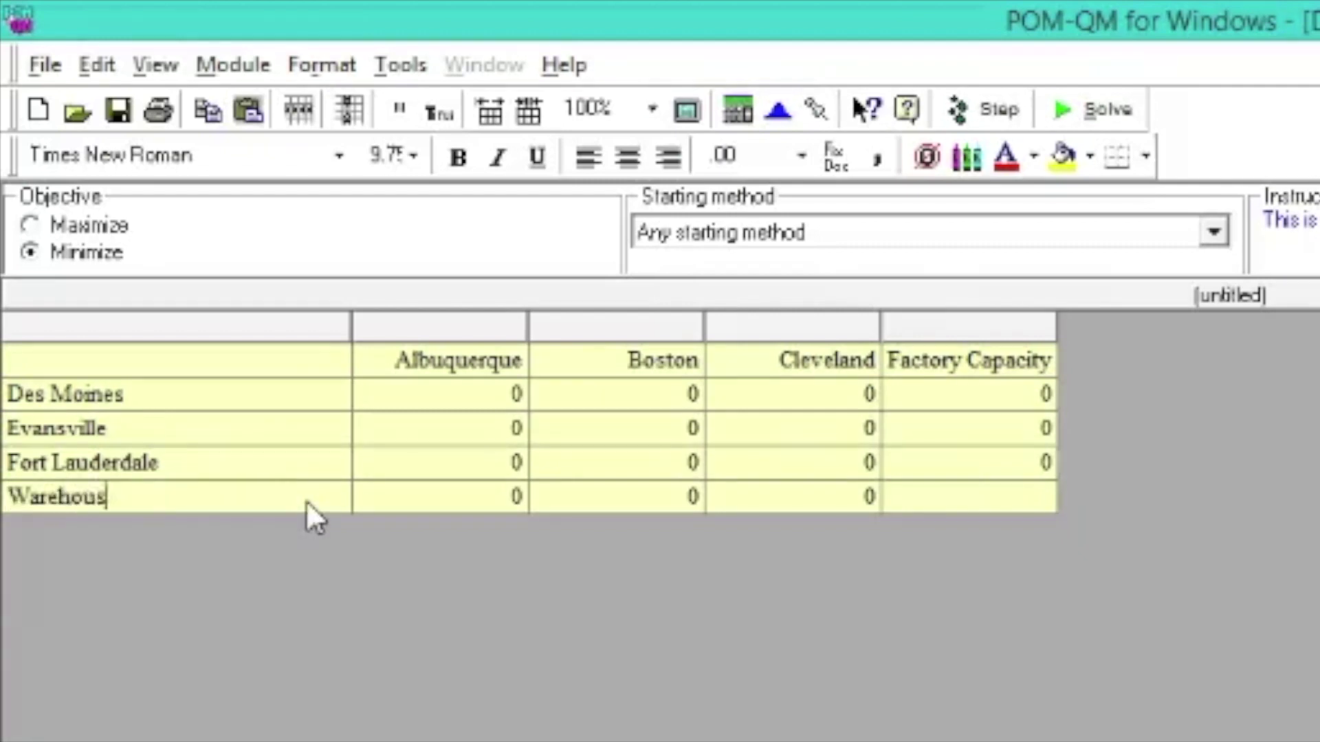
pyautogui.write('e Requirement')
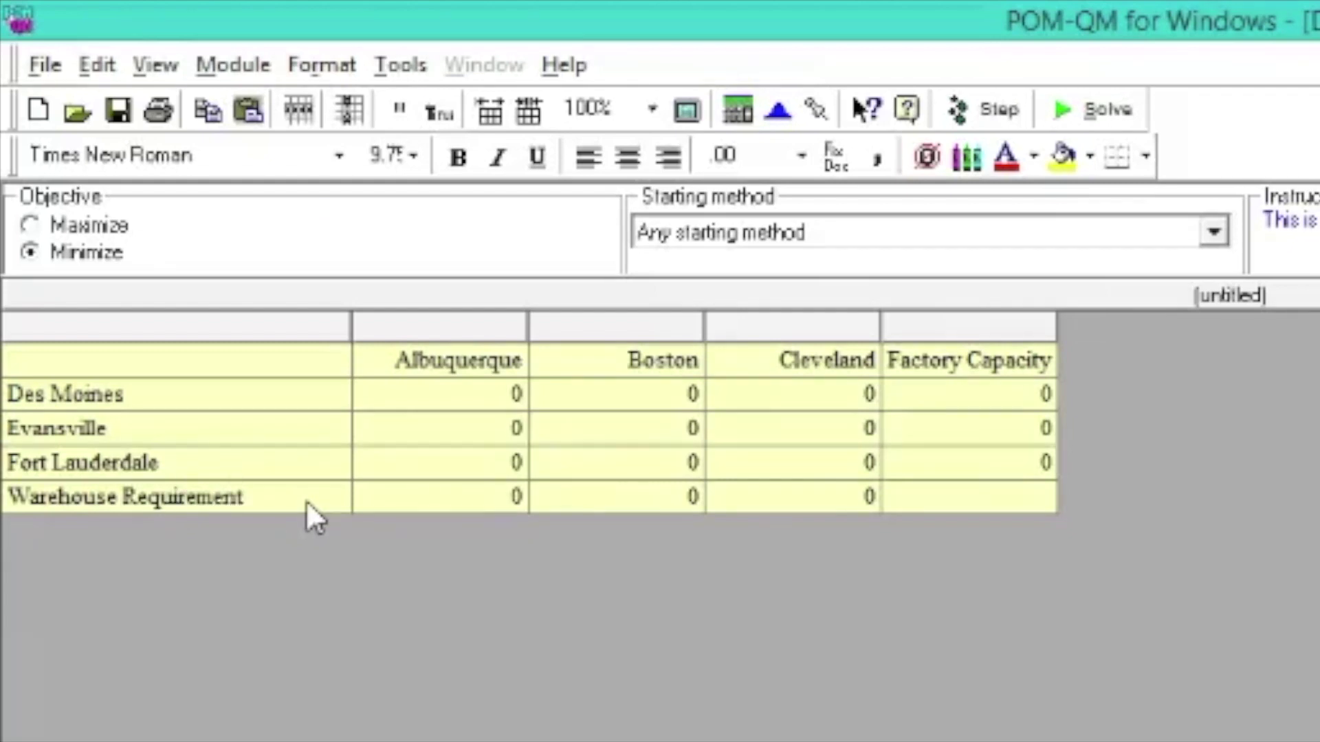
# - Fill the Albuquerque column with costs 5, 8 and 9 for the three sources and a warehouse requirement of 300
pyautogui.press('Tab')
pyautogui.press('Up')
pyautogui.press('Up')
pyautogui.press('Up')
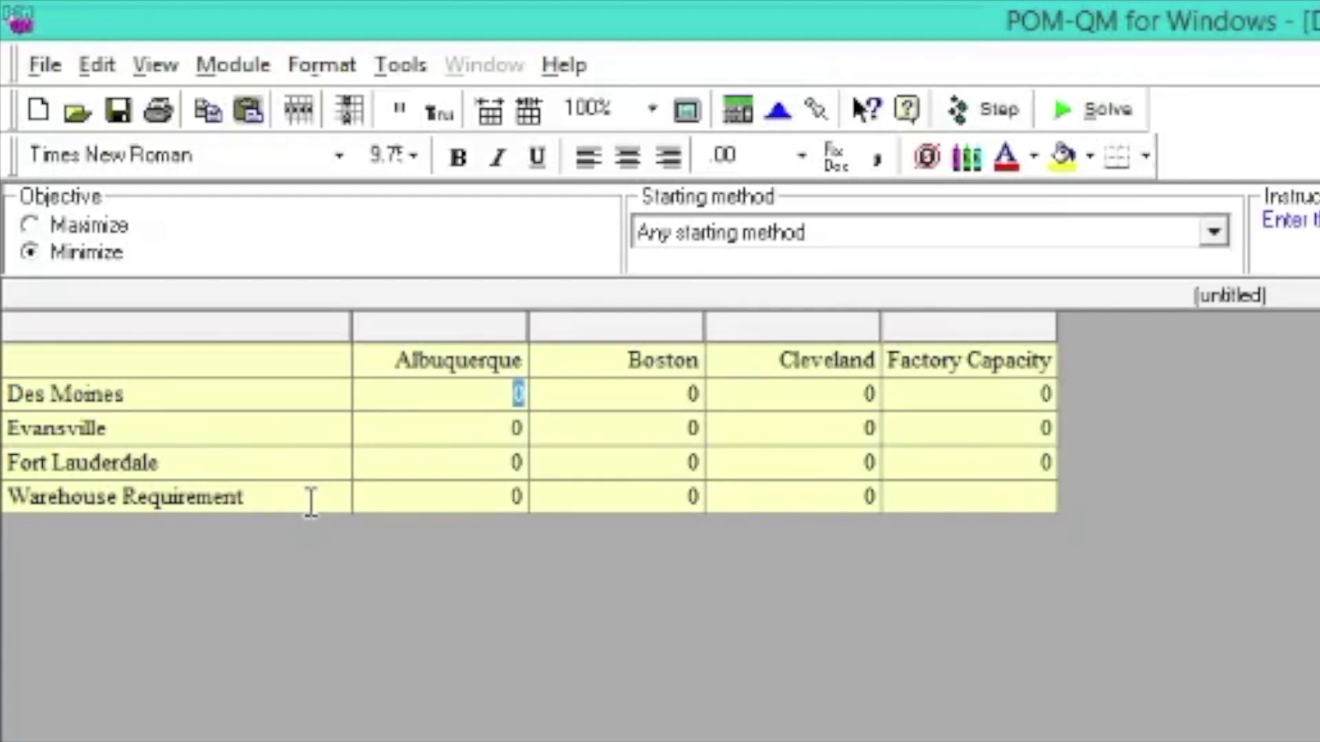
pyautogui.write('5')
pyautogui.press('Return')
pyautogui.write('8')
pyautogui.press('Return')
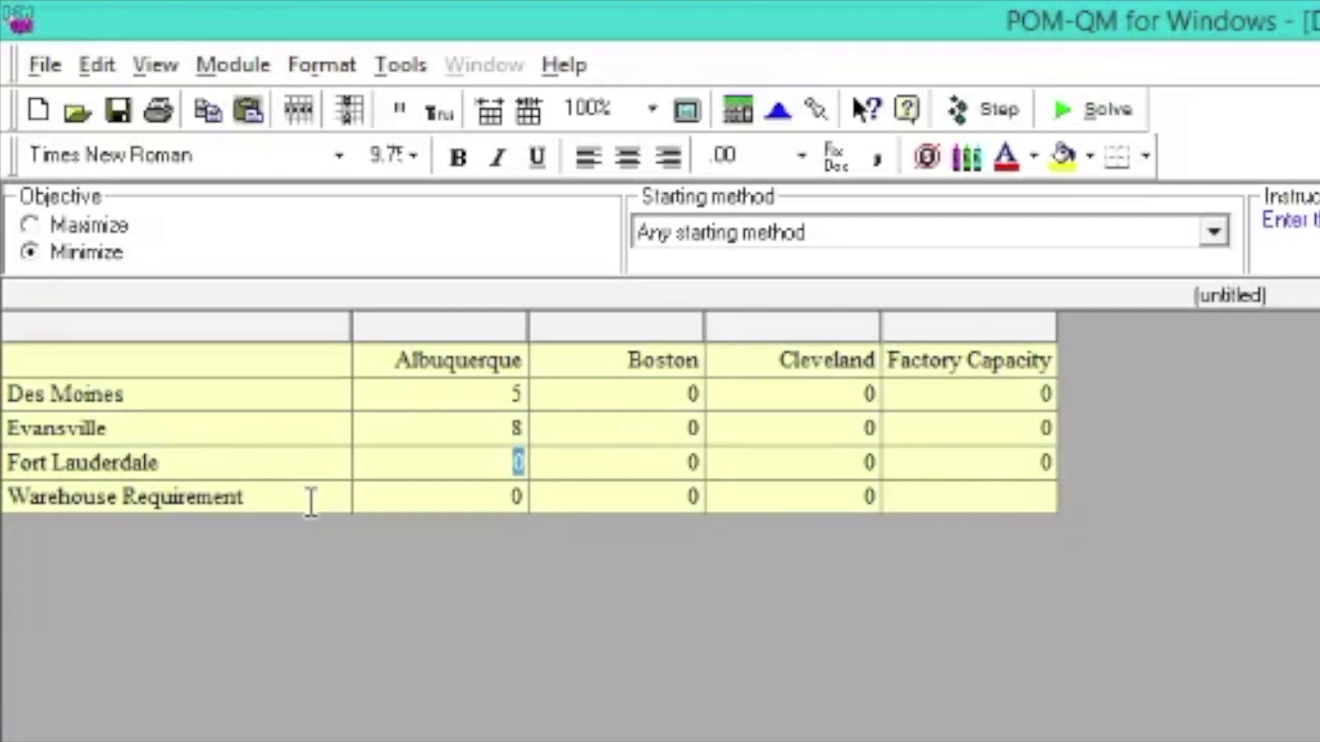
pyautogui.write('9')
pyautogui.press('Return')
pyautogui.write('300')
# - Fill the Boston column with costs 4, 4 and 7 for the three sources and a warehouse requirement of 200
pyautogui.press('Tab')
pyautogui.press('Up')
pyautogui.press('Up')
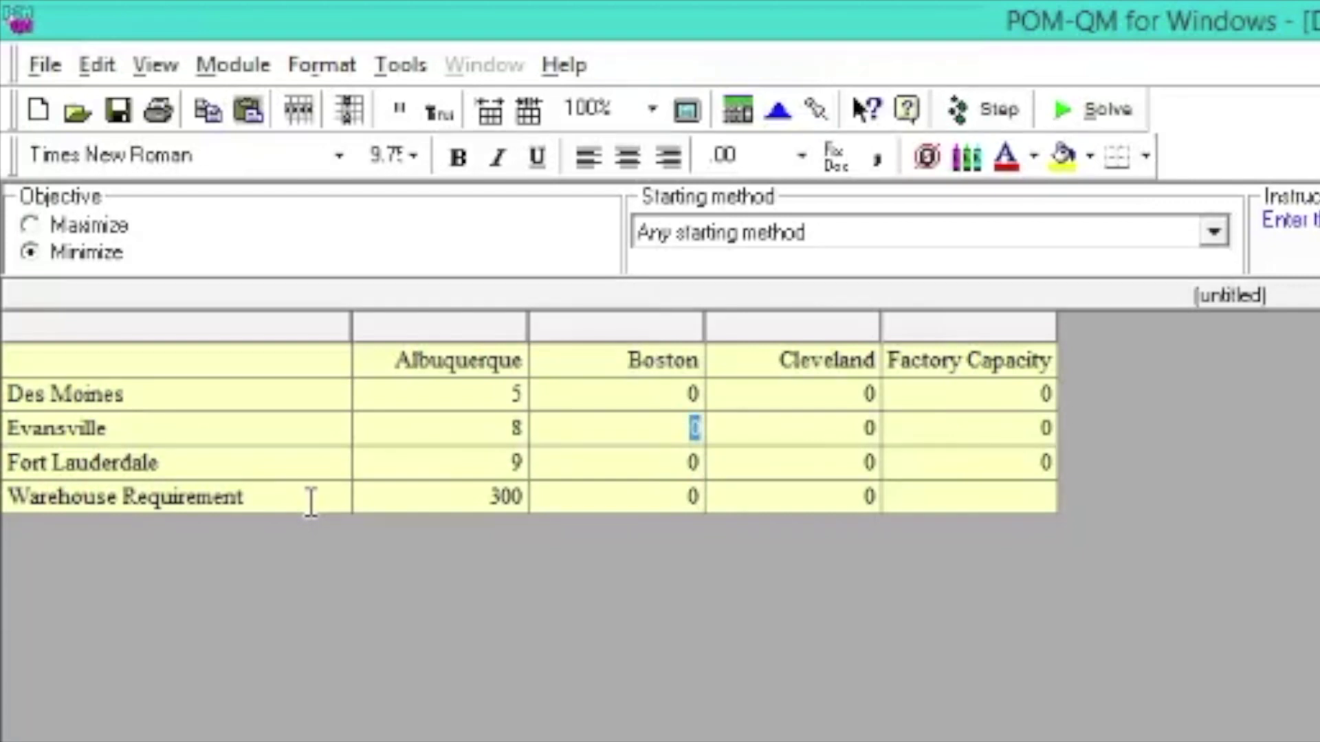
pyautogui.press('Up')
pyautogui.write('4')
pyautogui.press('Down')
pyautogui.write('4')
pyautogui.press('Down')
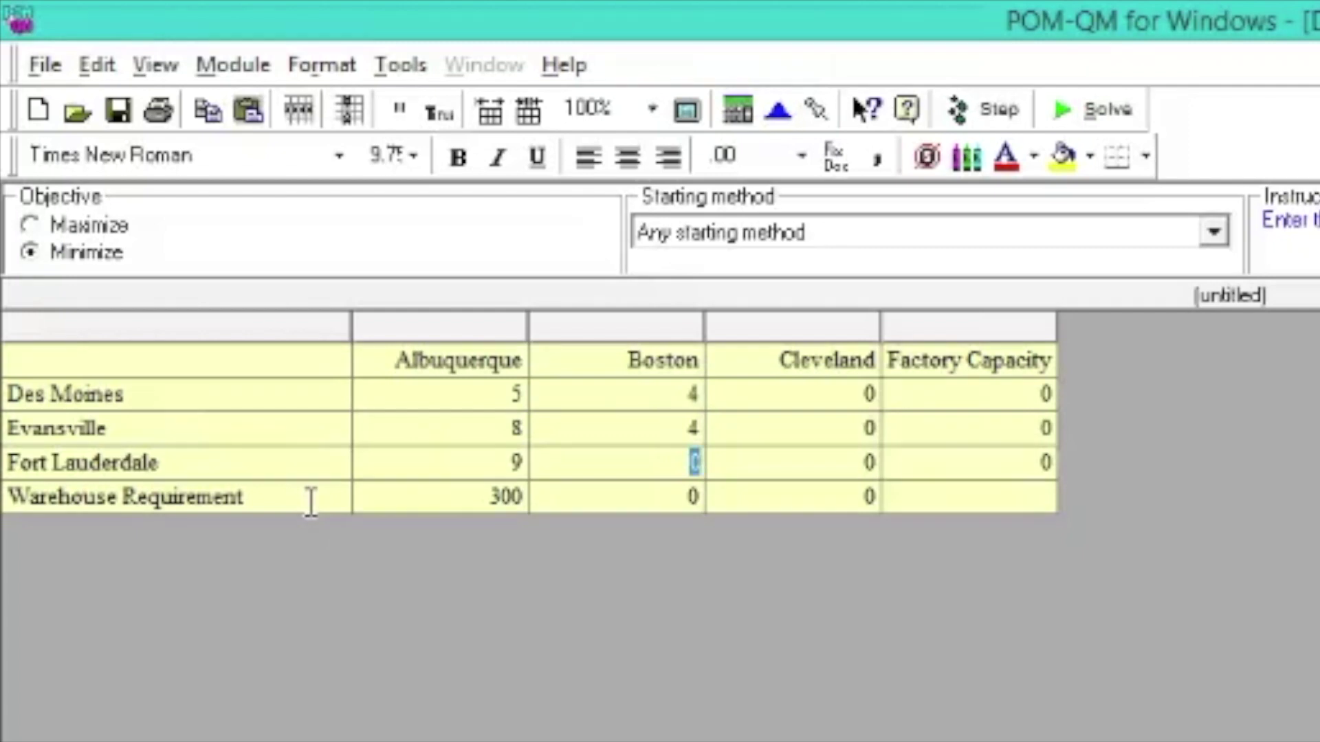
pyautogui.write('7')
pyautogui.press('Down')
pyautogui.write('200')
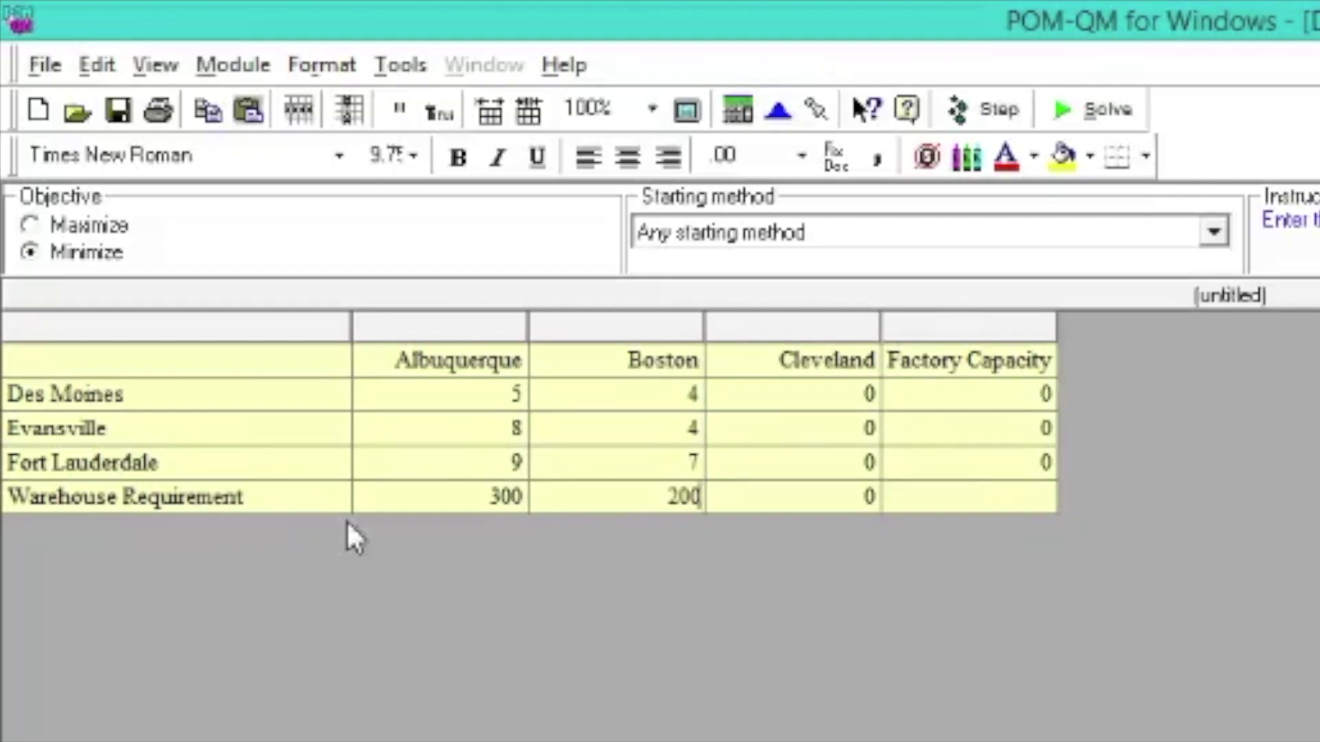
# - Fill the Cleveland column with costs 3, 3 and 5 for the three sources and a warehouse requirement of 200
pyautogui.click(818, 394)
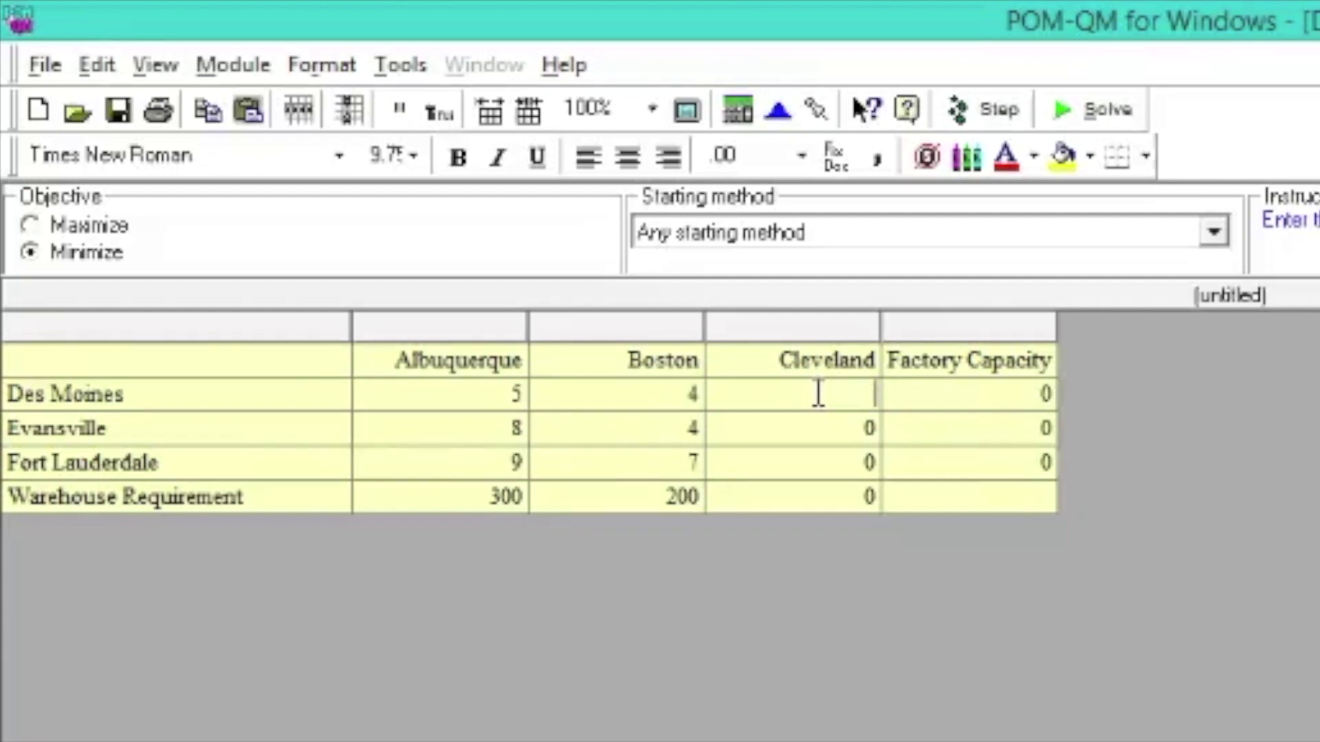
pyautogui.write('3')
pyautogui.press('Return')
pyautogui.write('3')
pyautogui.press('Return')
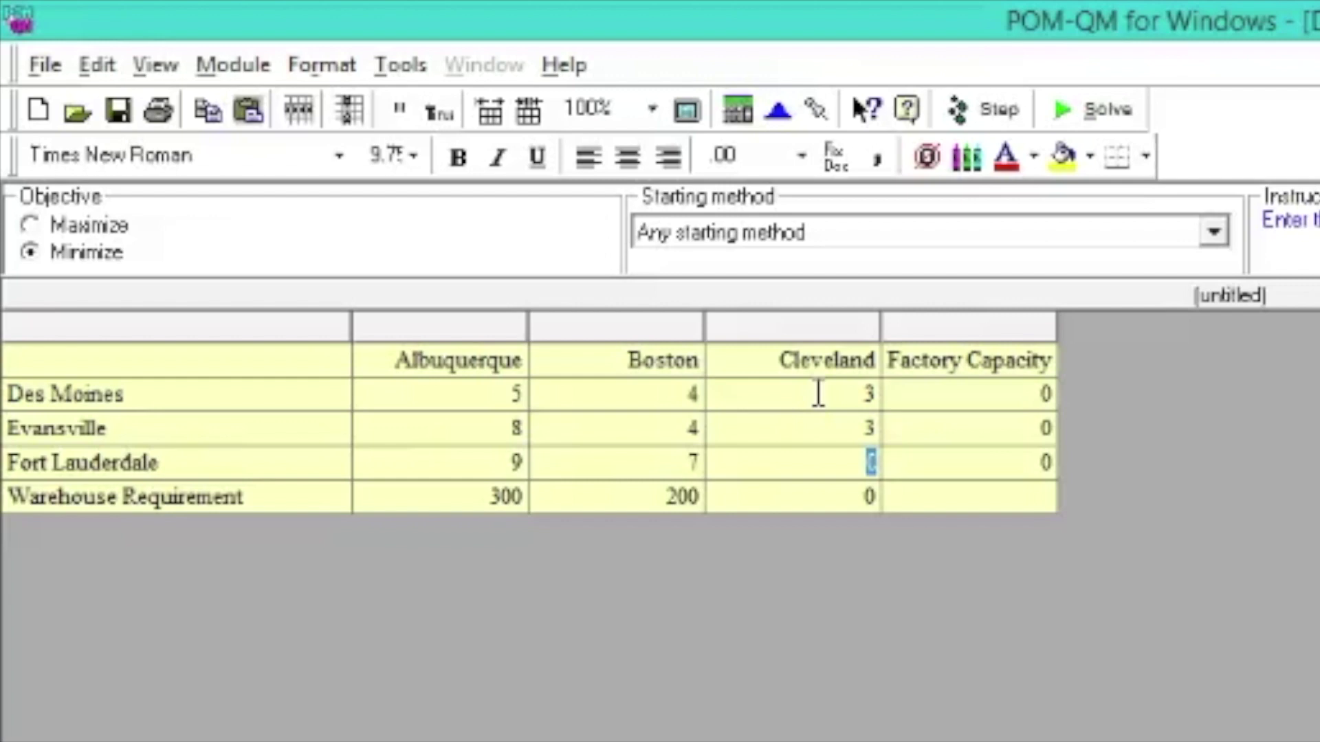
pyautogui.write('5')
pyautogui.press('Return')
pyautogui.write('200')
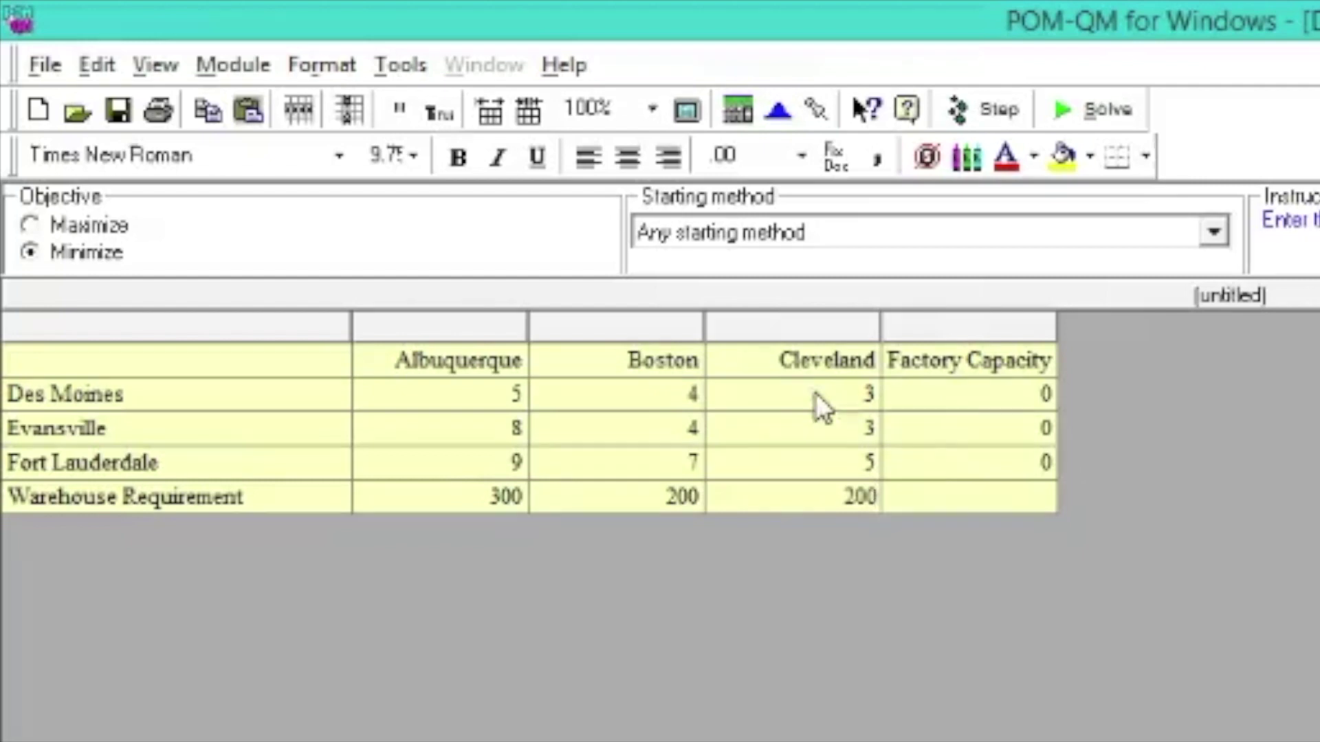
# - Enter factory capacities of 100 for Des Moines, 300 for Evansville and 300 for Fort Lauderdale
pyautogui.click(973, 399)
pyautogui.write('100')
pyautogui.press('Return')
pyautogui.write('300')
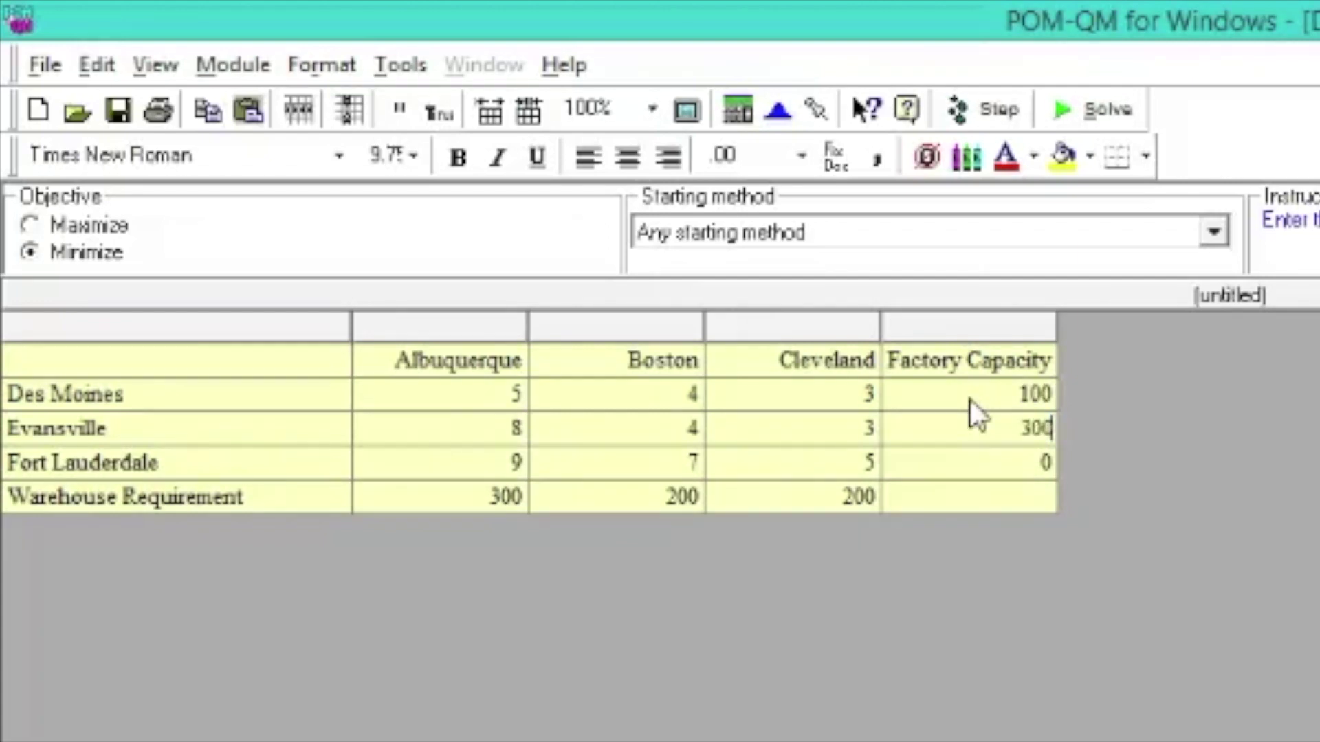
pyautogui.press('Return')
pyautogui.write('300')
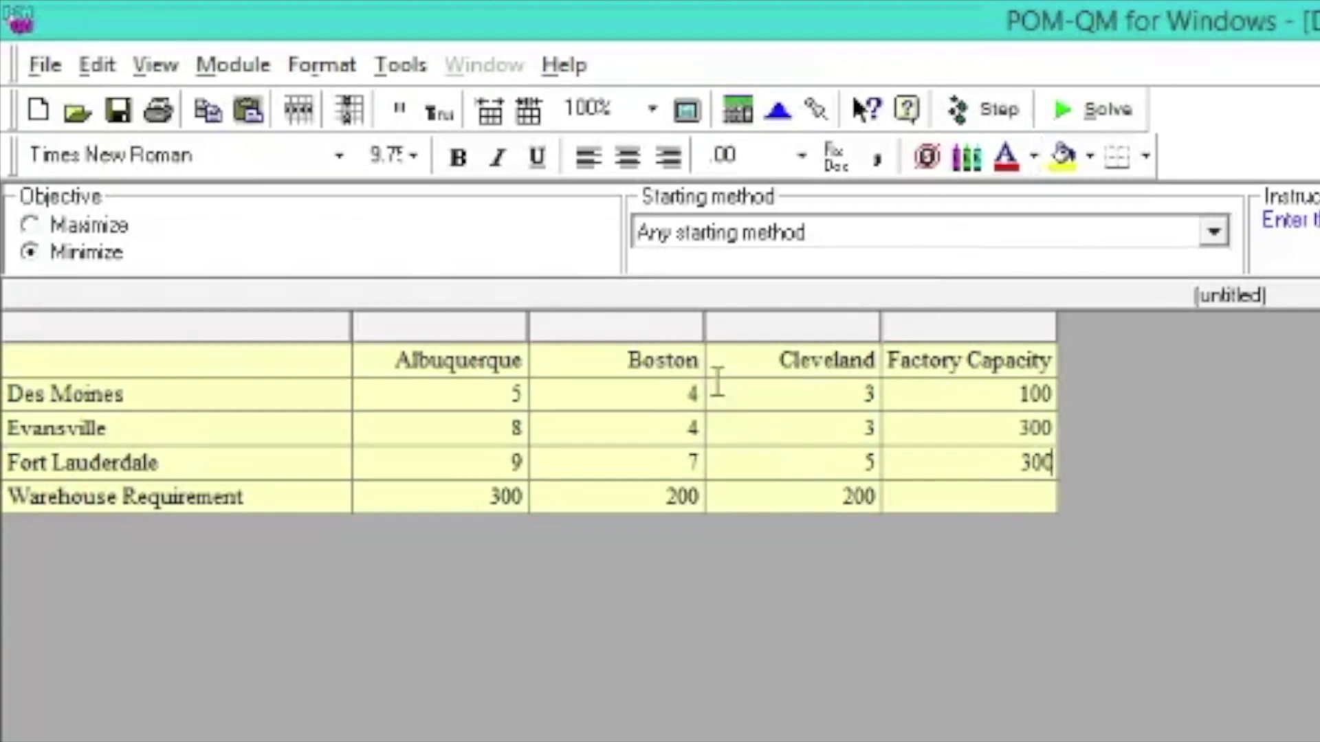
# - Set the starting method to Northwest Corner Method and start solving the problem step by step
pyautogui.click(678, 388)
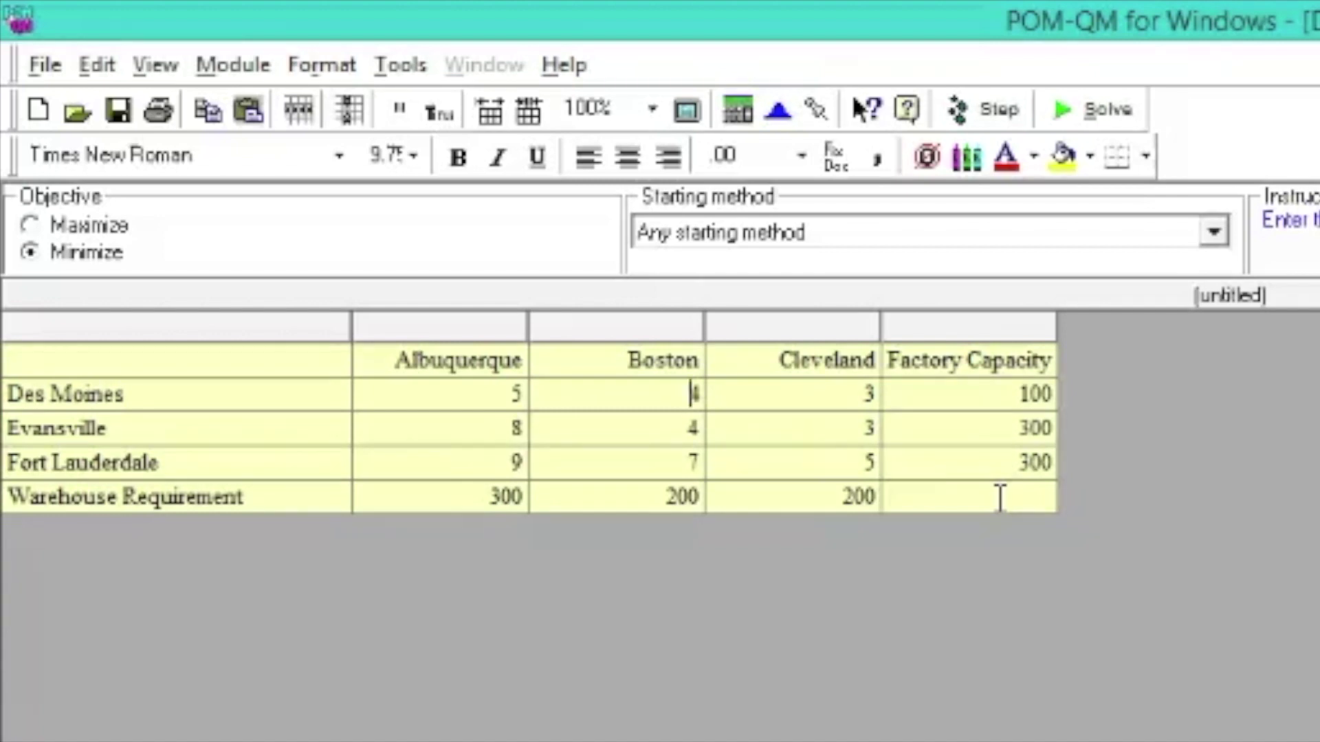
pyautogui.click(964, 237)
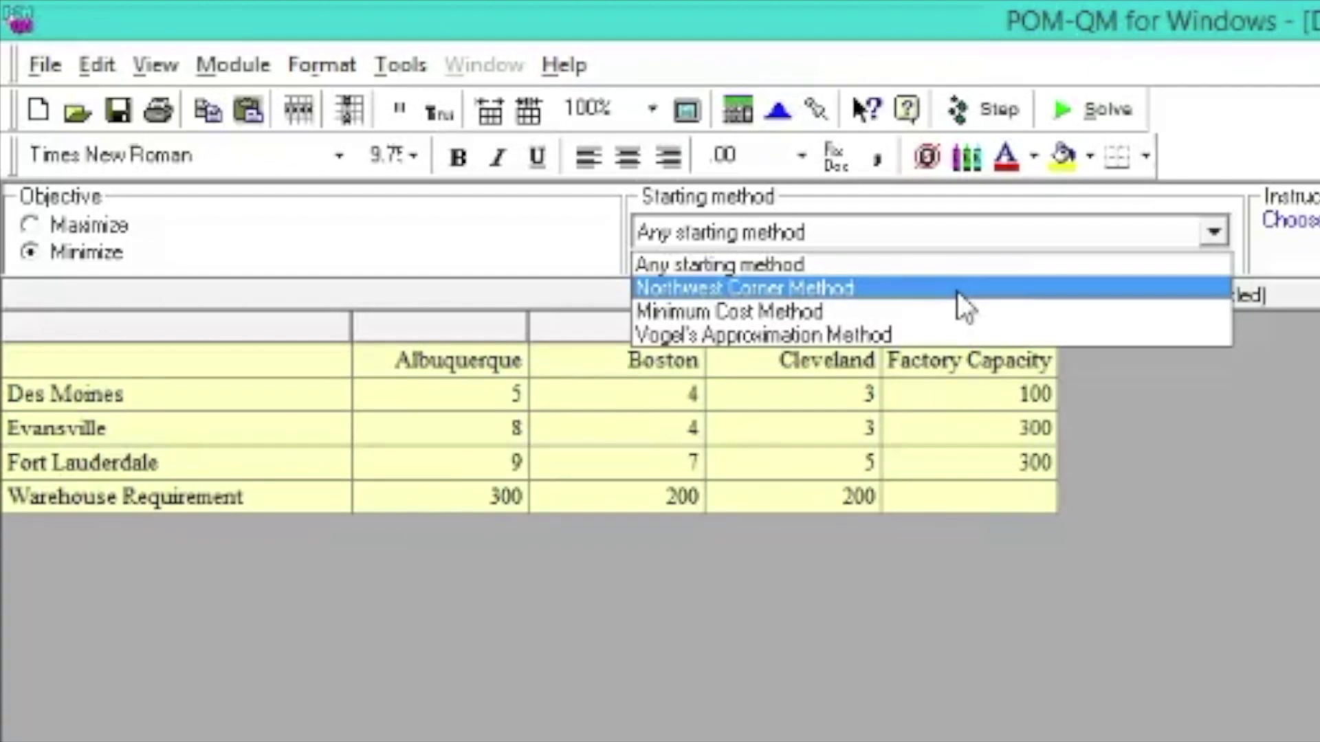
pyautogui.click(958, 291)
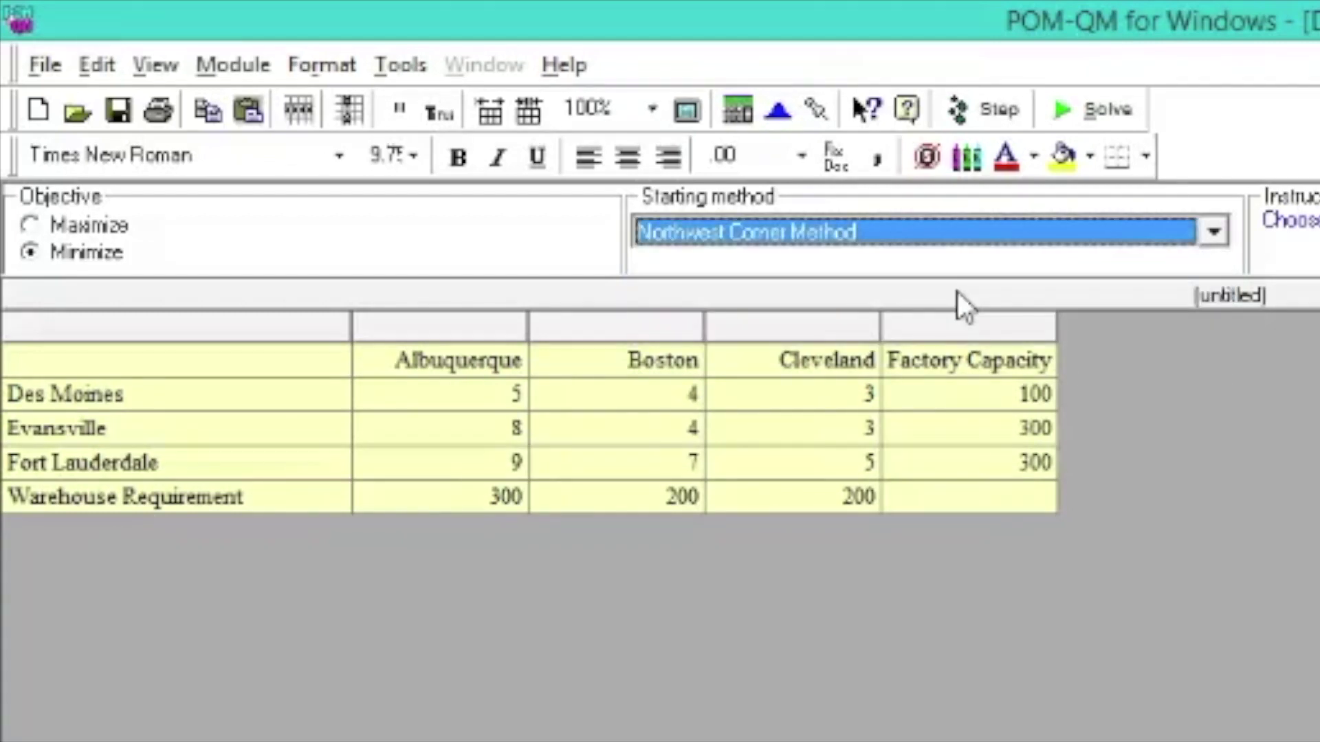
pyautogui.click(1013, 114)
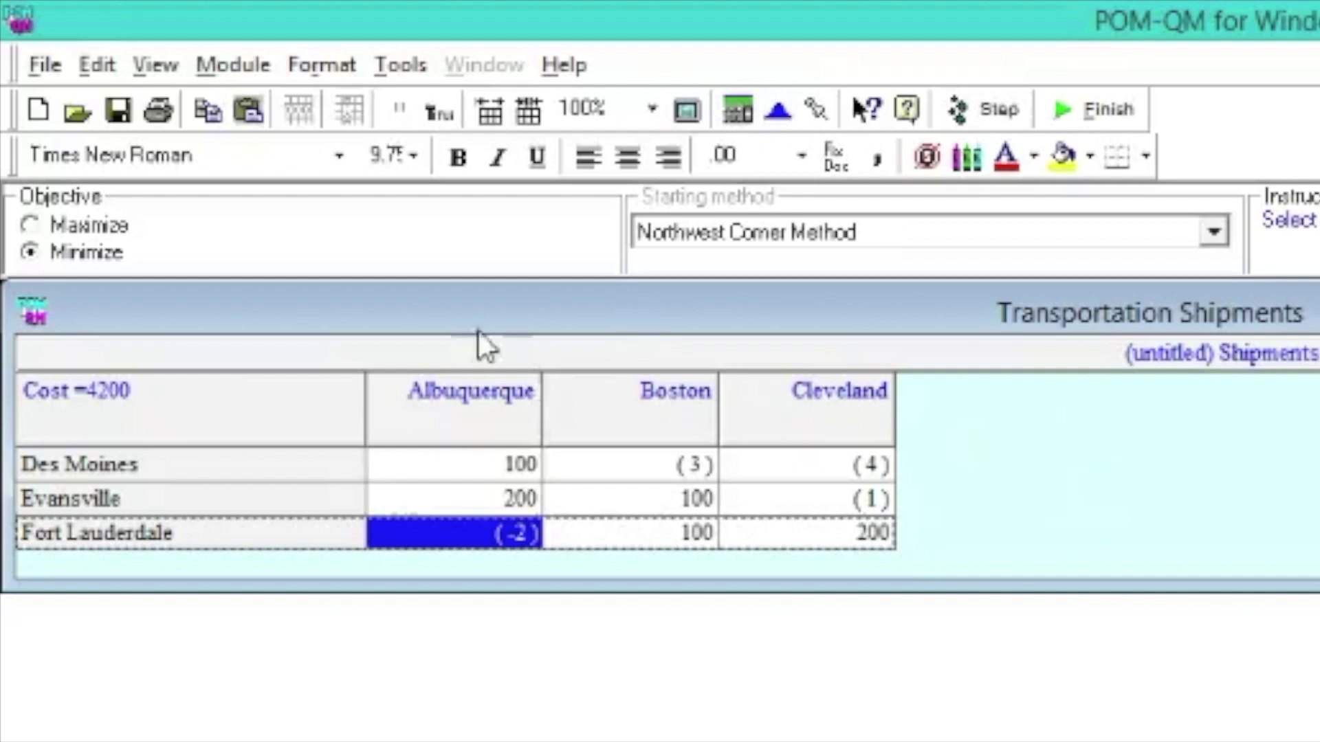
# - Complete the Northwest Corner Method solution to its optimum and return to editing the problem data
pyautogui.click(138, 390)
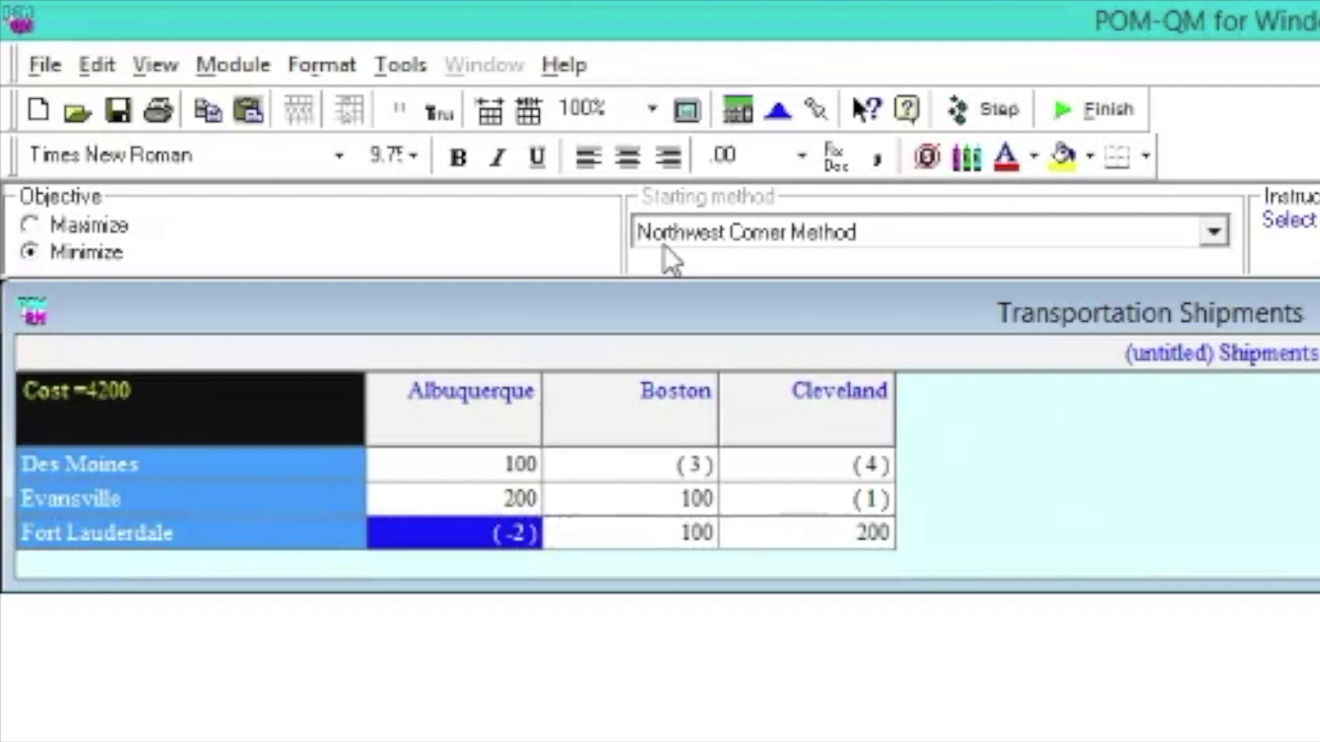
pyautogui.click(1093, 107)
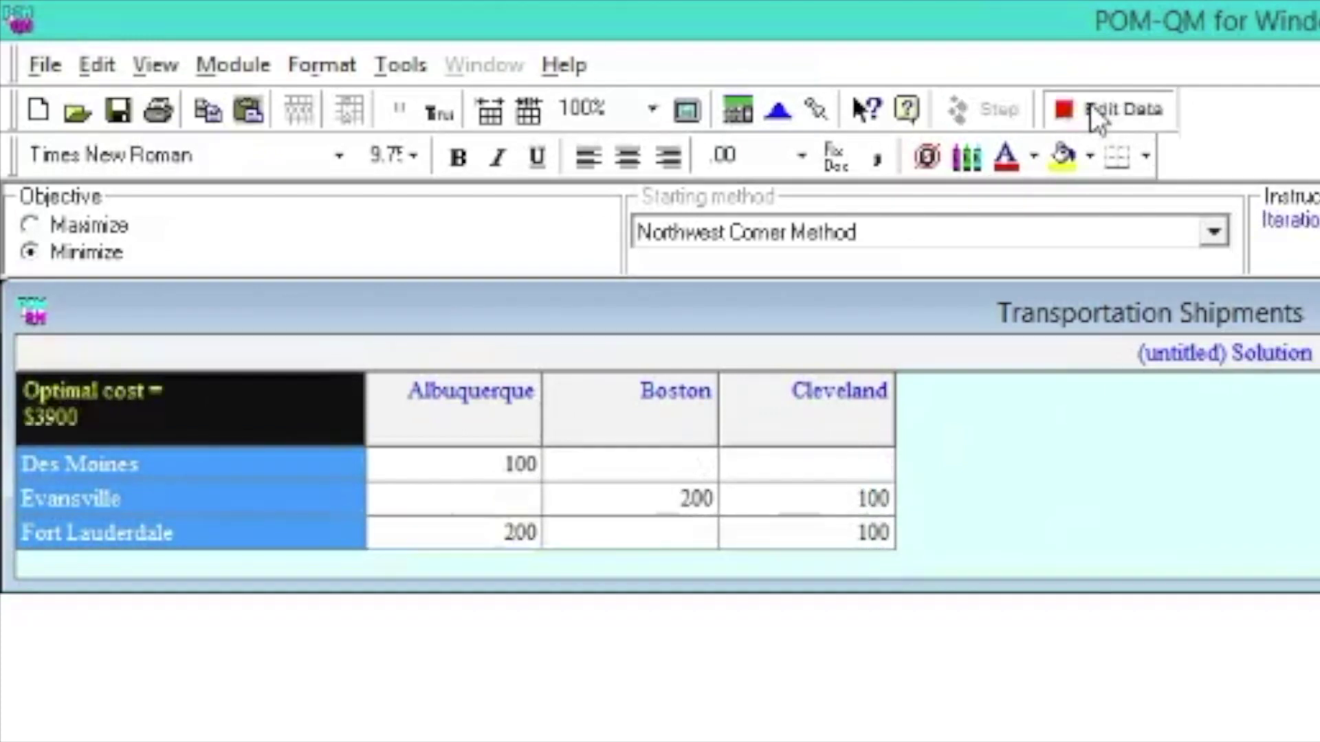
pyautogui.click(1090, 105)
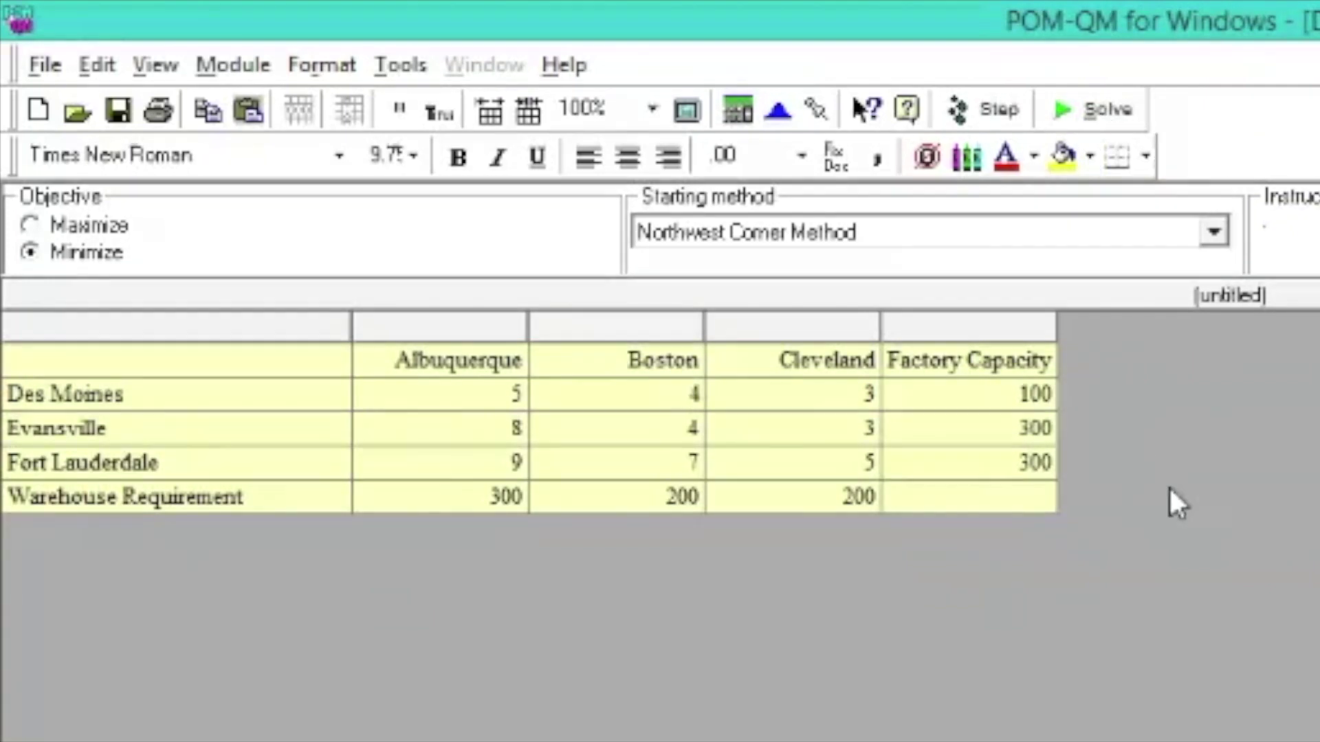
pyautogui.press('Return')
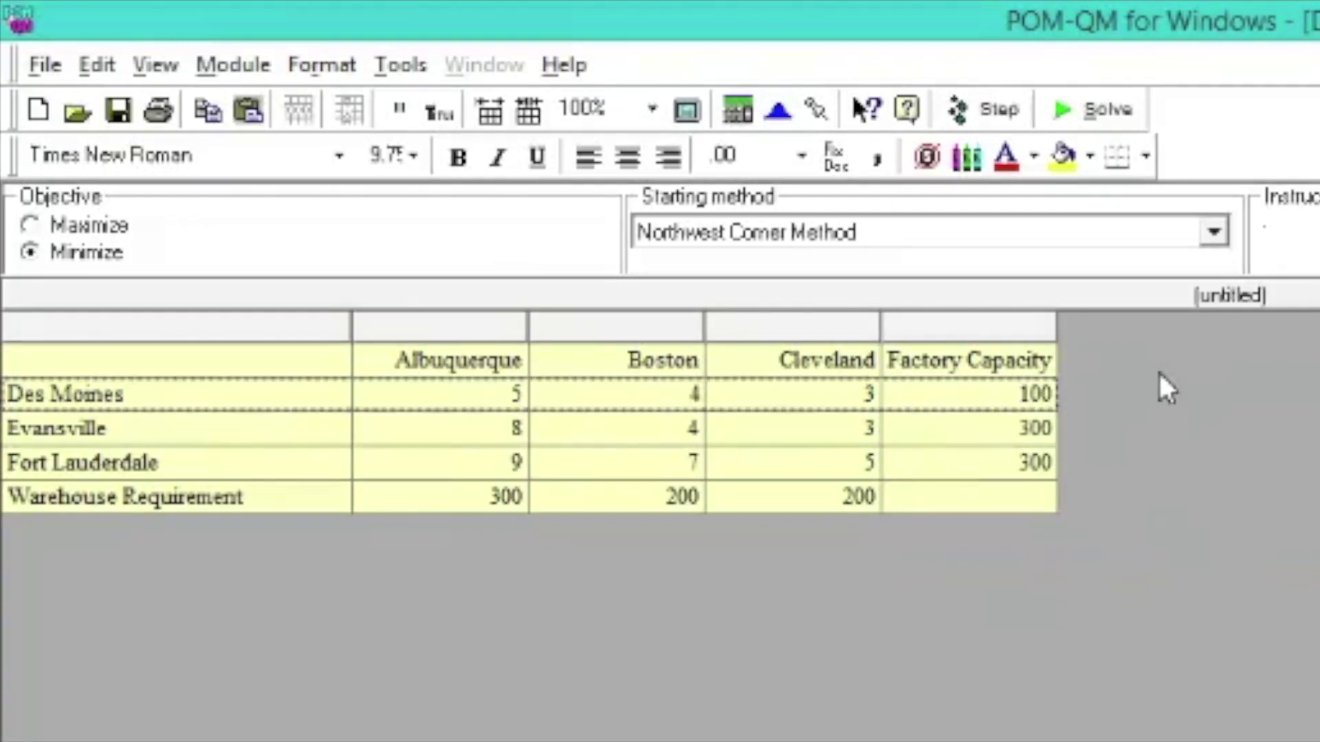
# - Solve the problem stepwise with the Minimum Cost Method, examine its initial shipments, finish the solution and return to the data
pyautogui.click(909, 232)
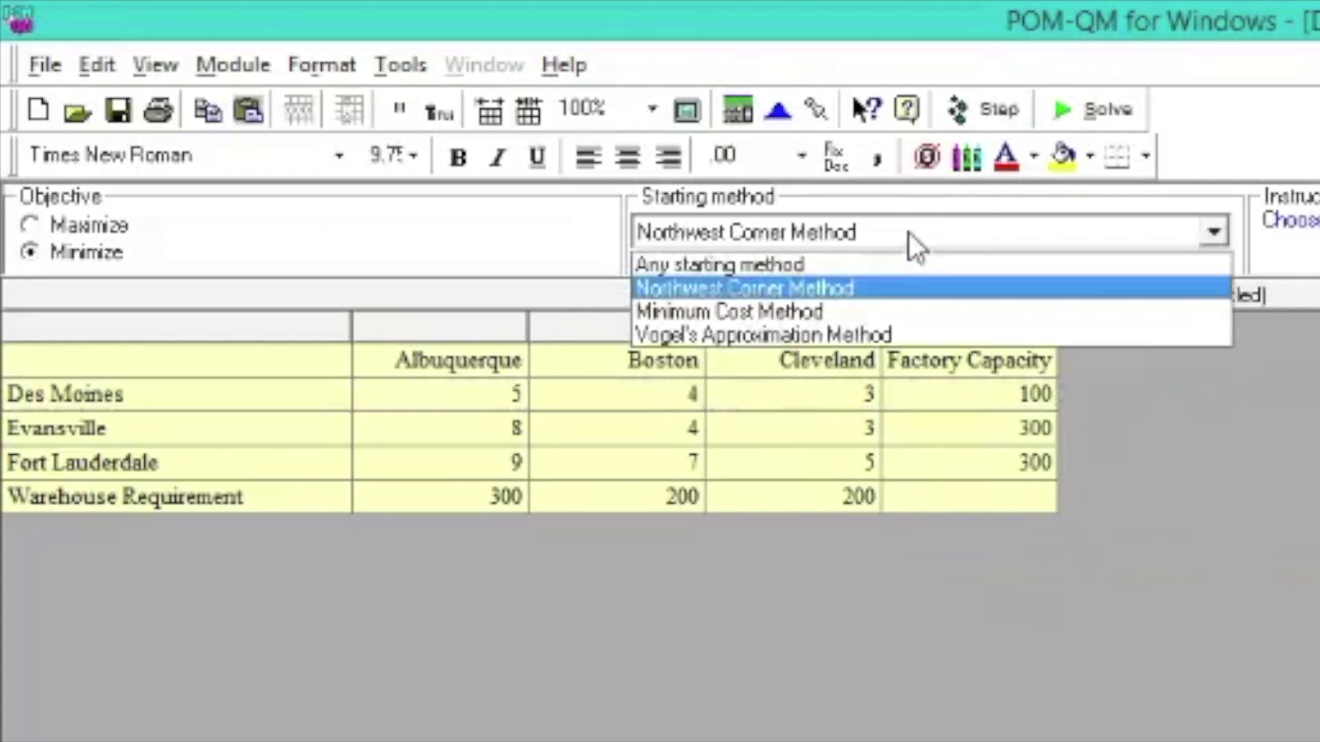
pyautogui.click(868, 315)
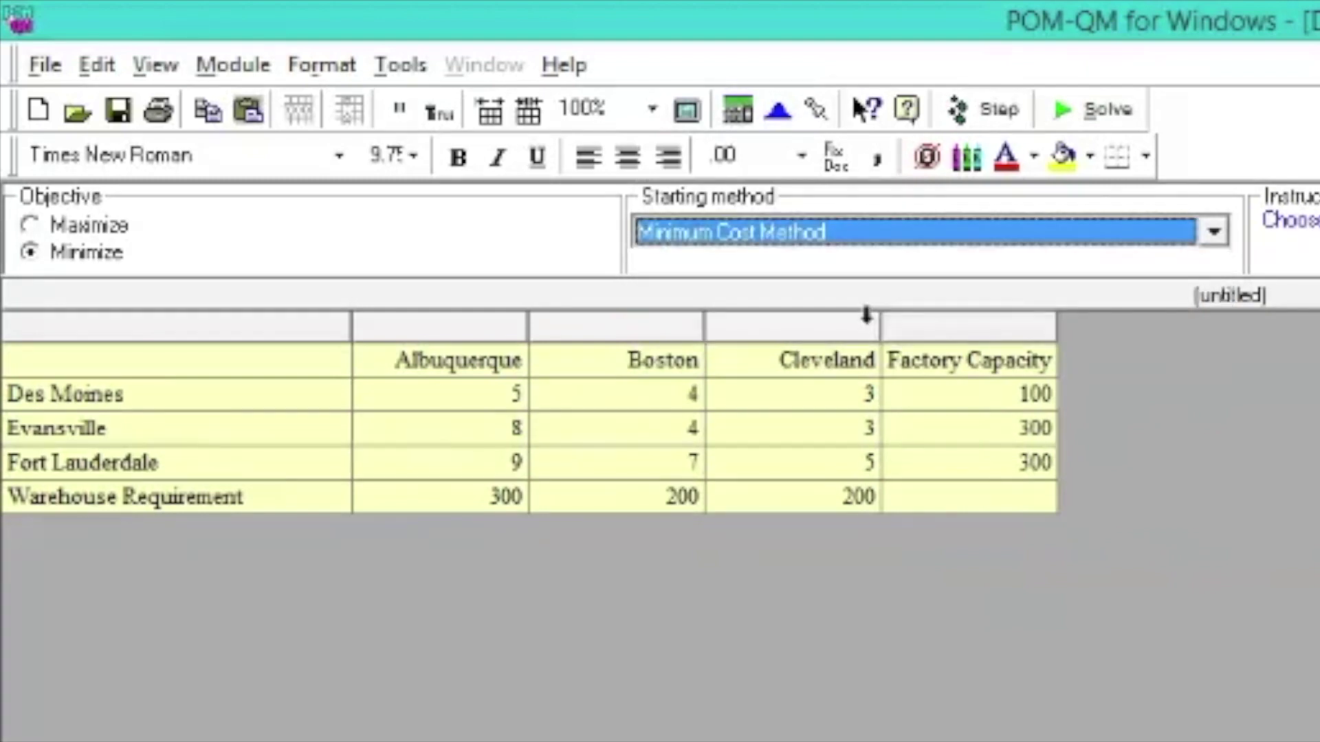
pyautogui.click(983, 112)
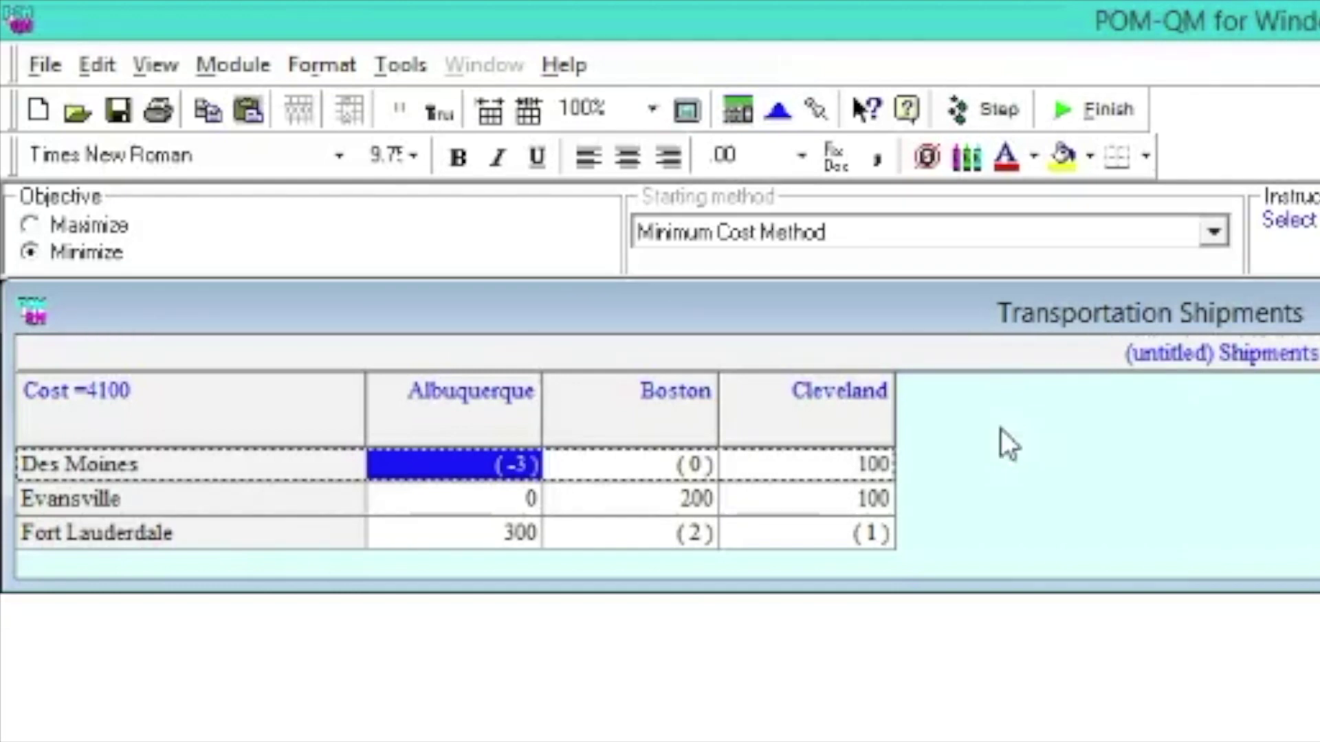
pyautogui.click(268, 380)
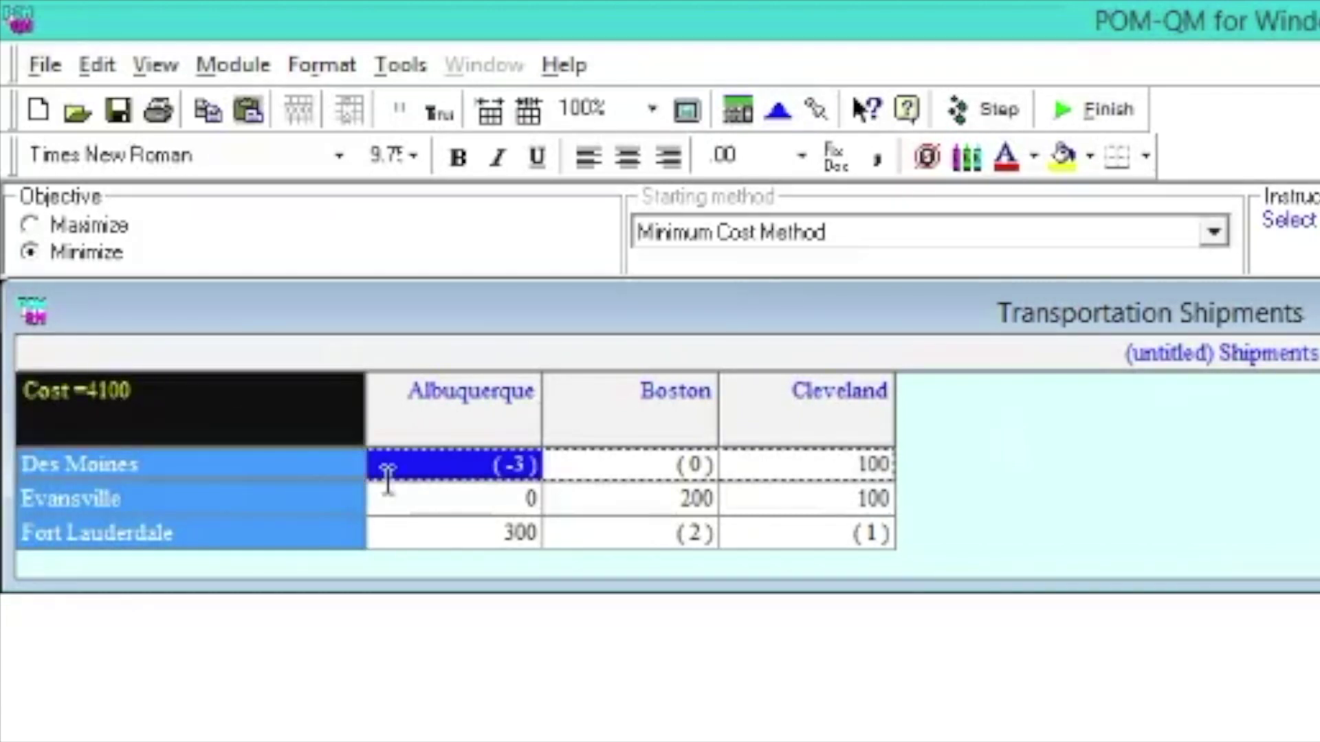
pyautogui.click(430, 494)
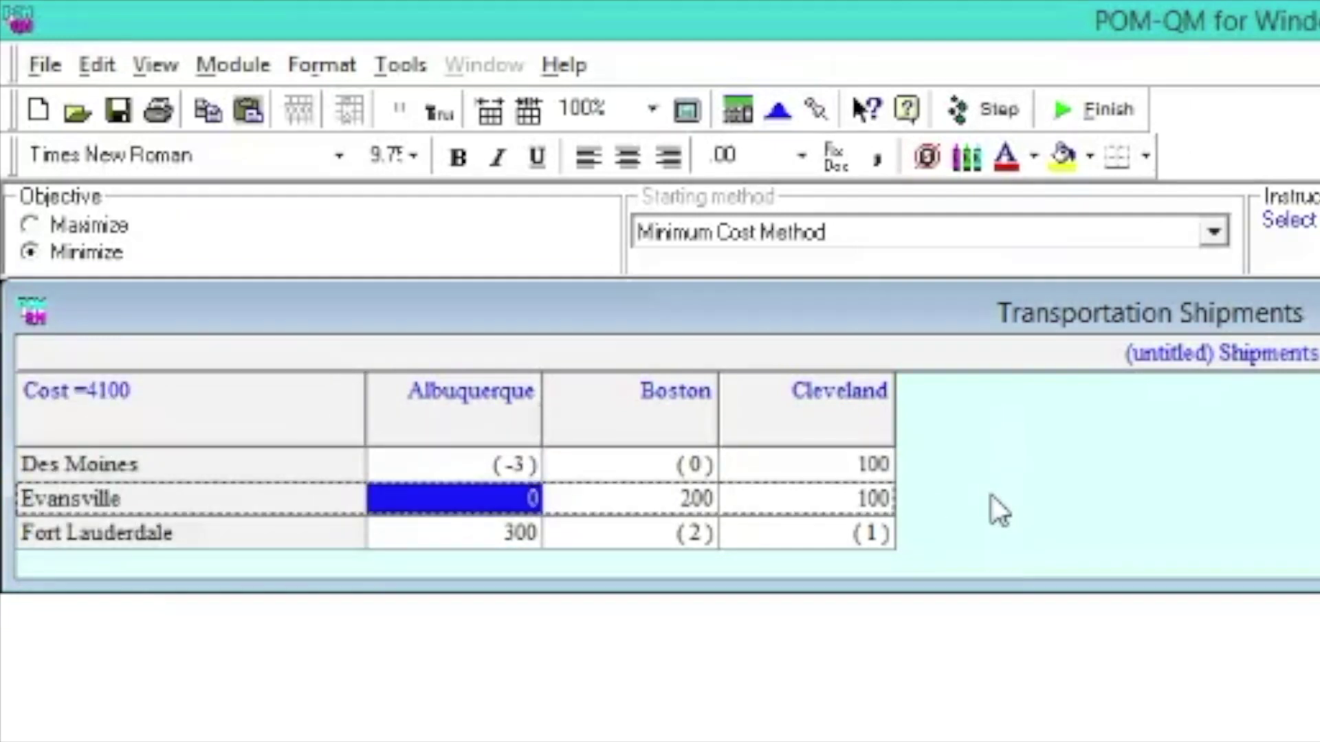
pyautogui.click(1104, 110)
pyautogui.click(1104, 109)
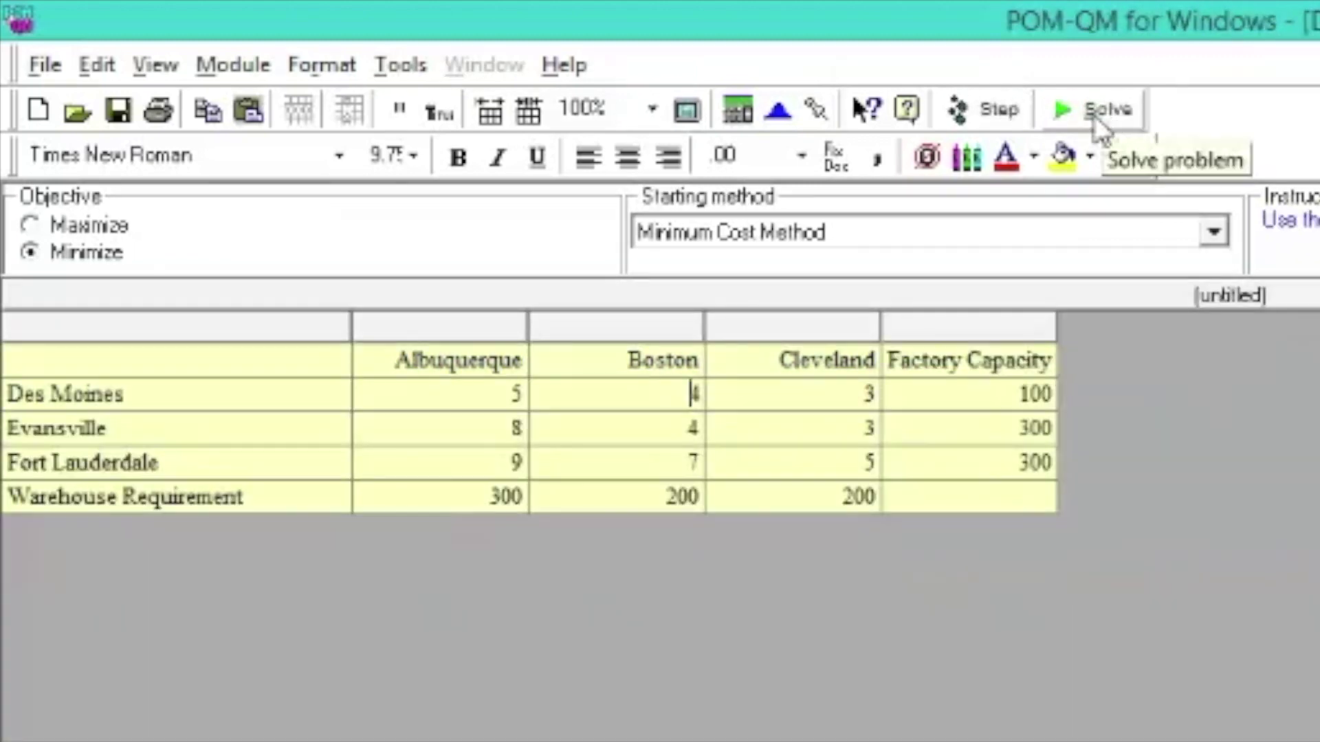
# - Solve the problem stepwise with Vogel's Approximation Method, check its cost, finish the solution and return to the data
pyautogui.click(893, 231)
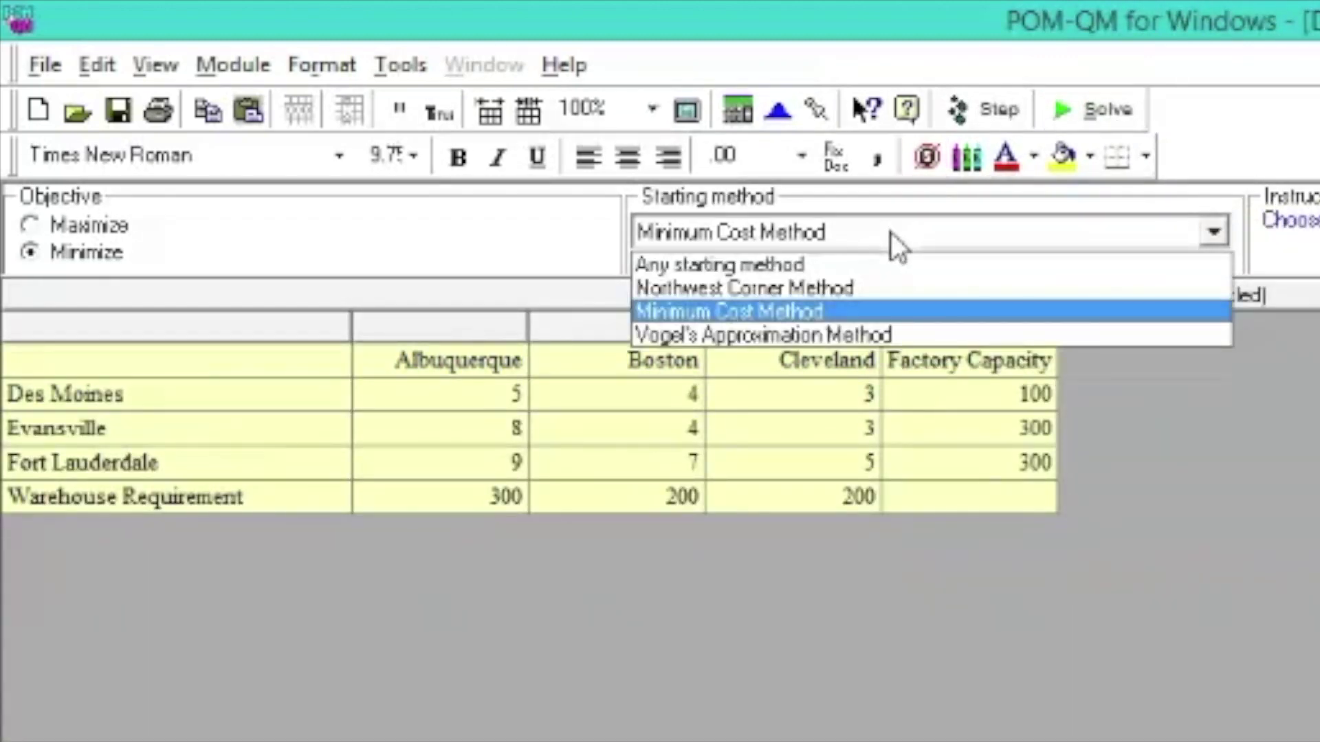
pyautogui.click(877, 337)
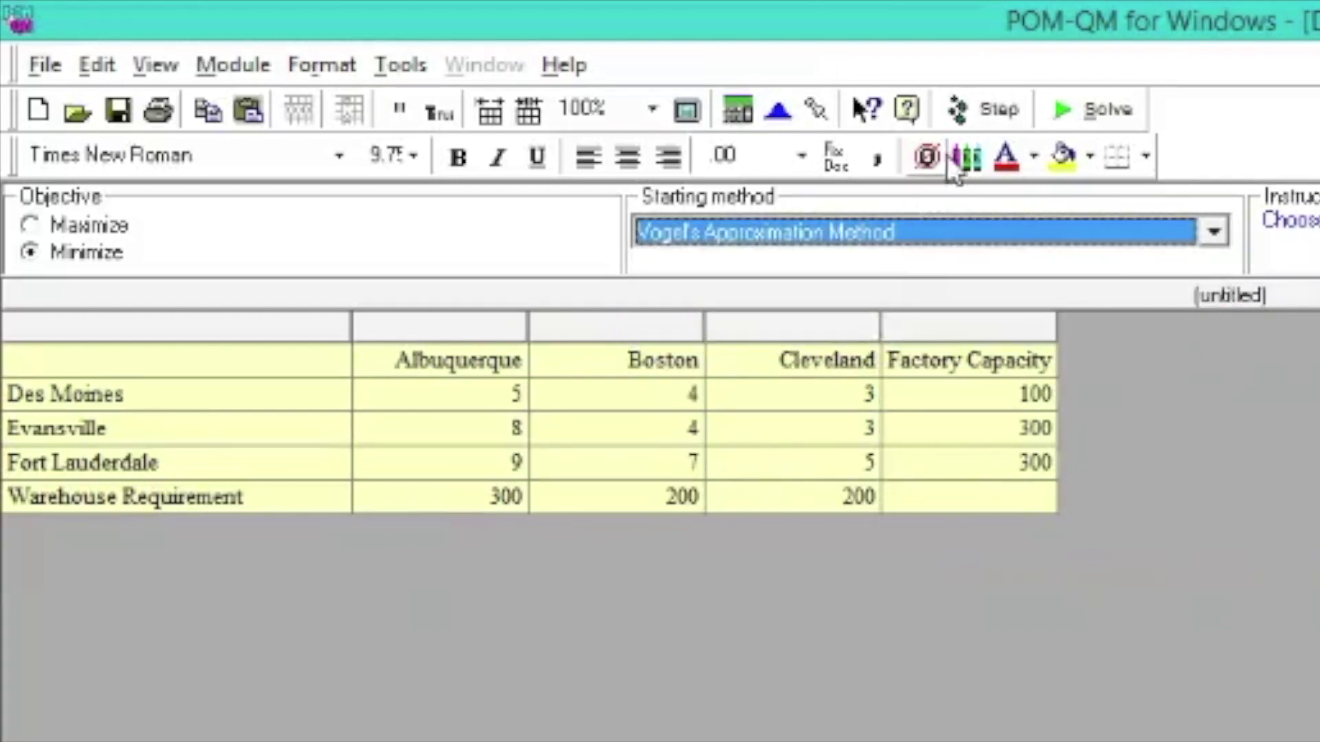
pyautogui.click(978, 103)
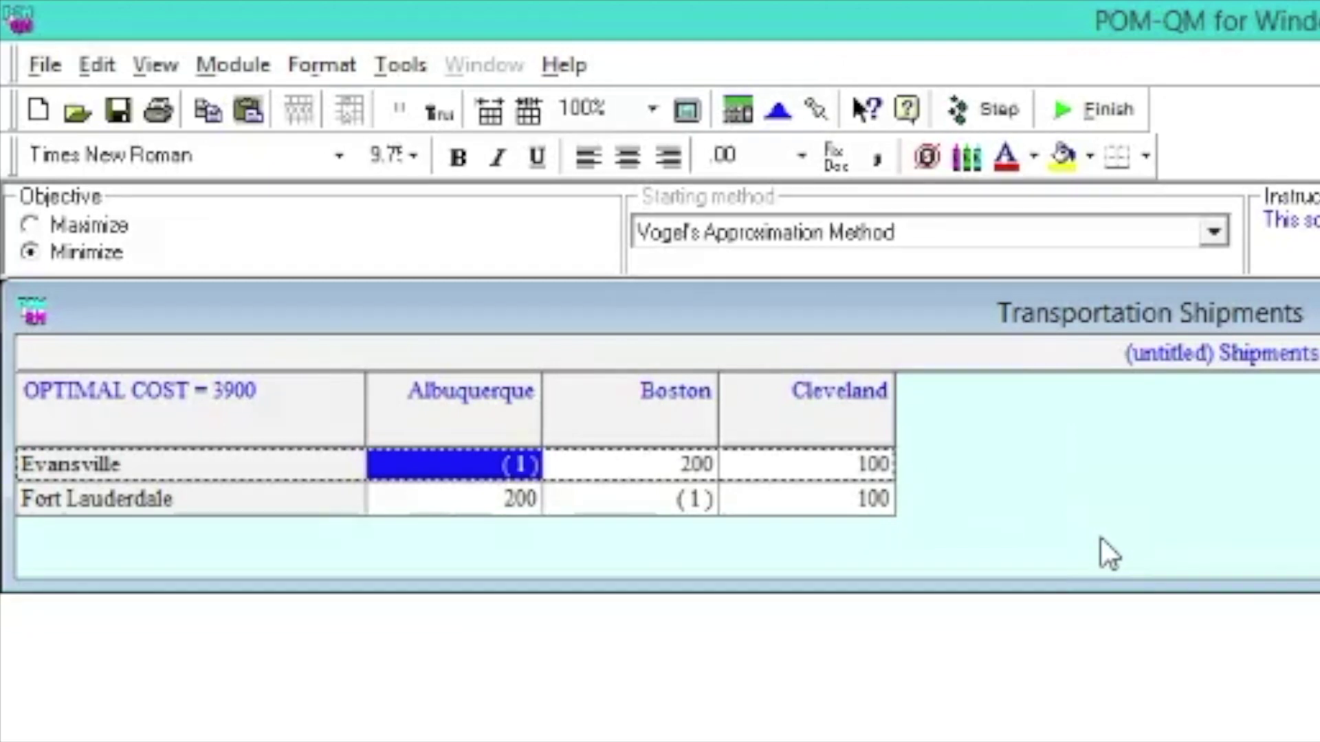
pyautogui.click(284, 406)
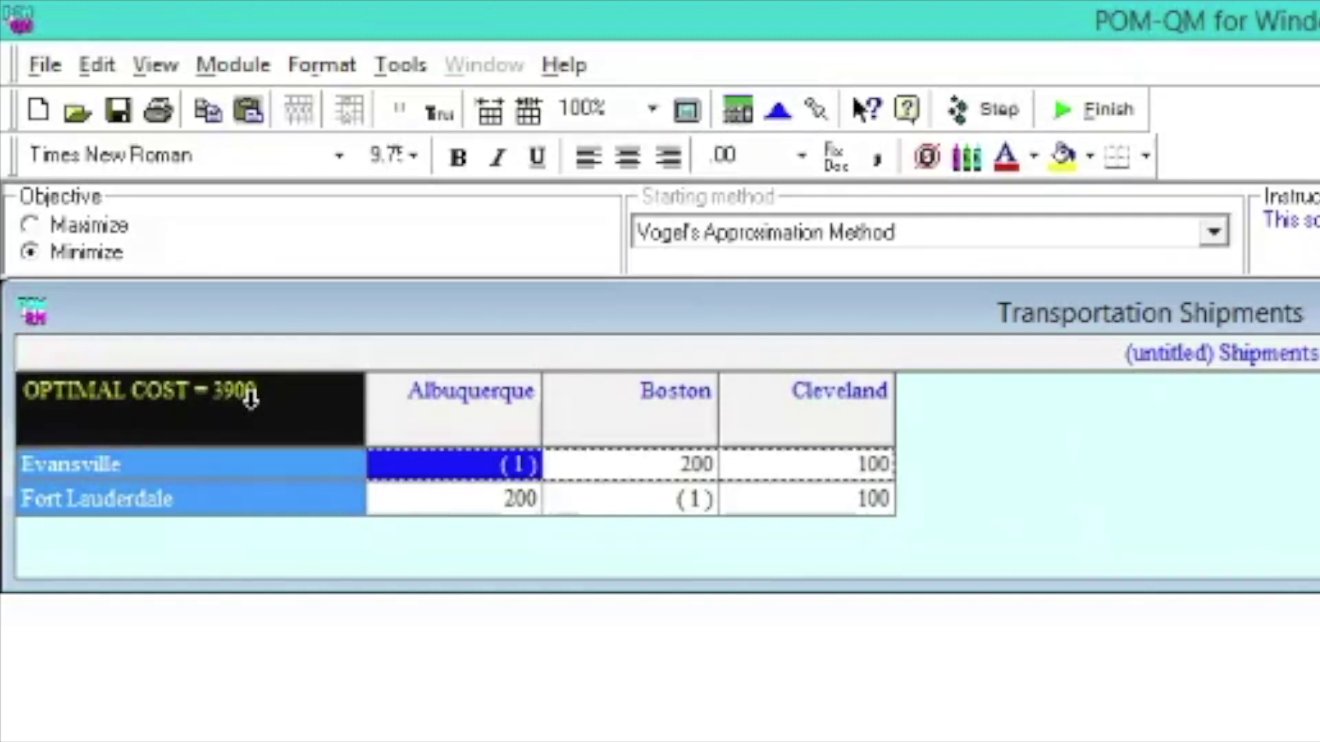
pyautogui.click(1069, 110)
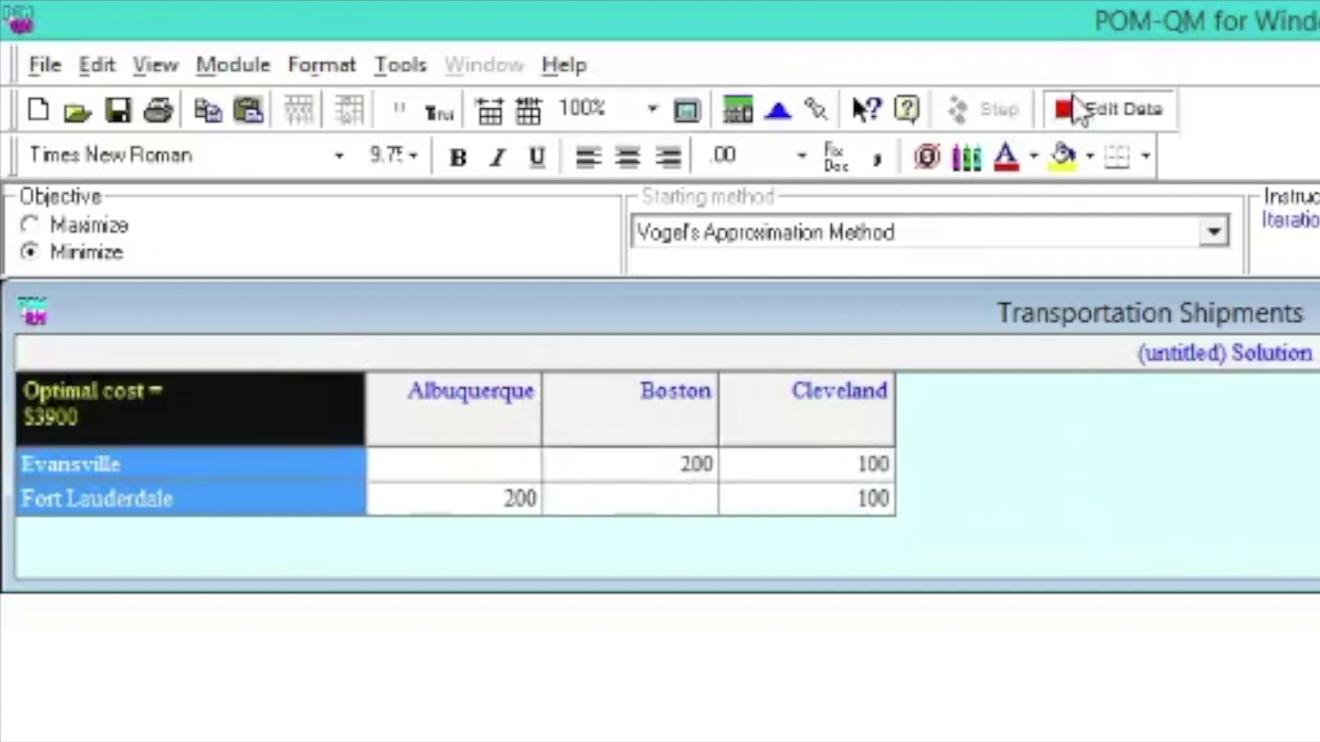
pyautogui.click(1087, 115)
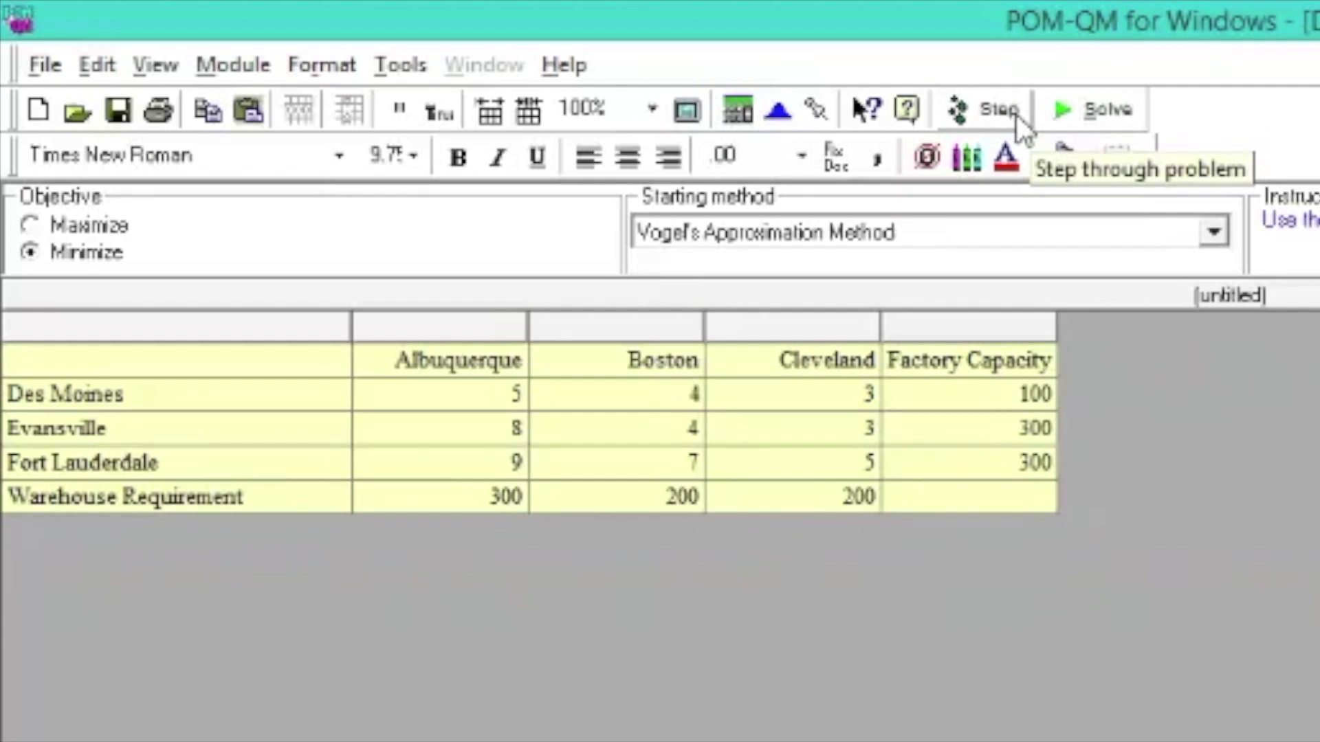
# - Set the starting method to Any starting method, solve the problem directly and inspect the optimal cost and shipments
pyautogui.click(1021, 229)
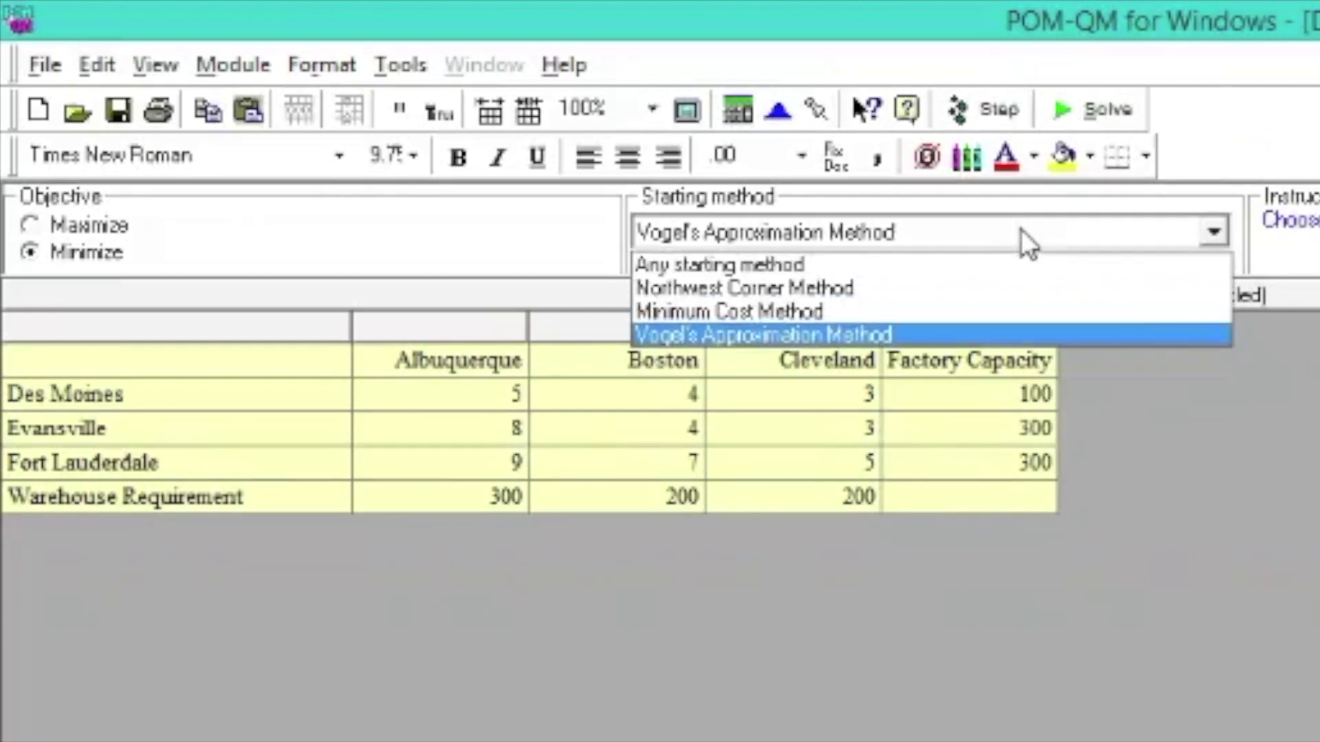
pyautogui.click(895, 264)
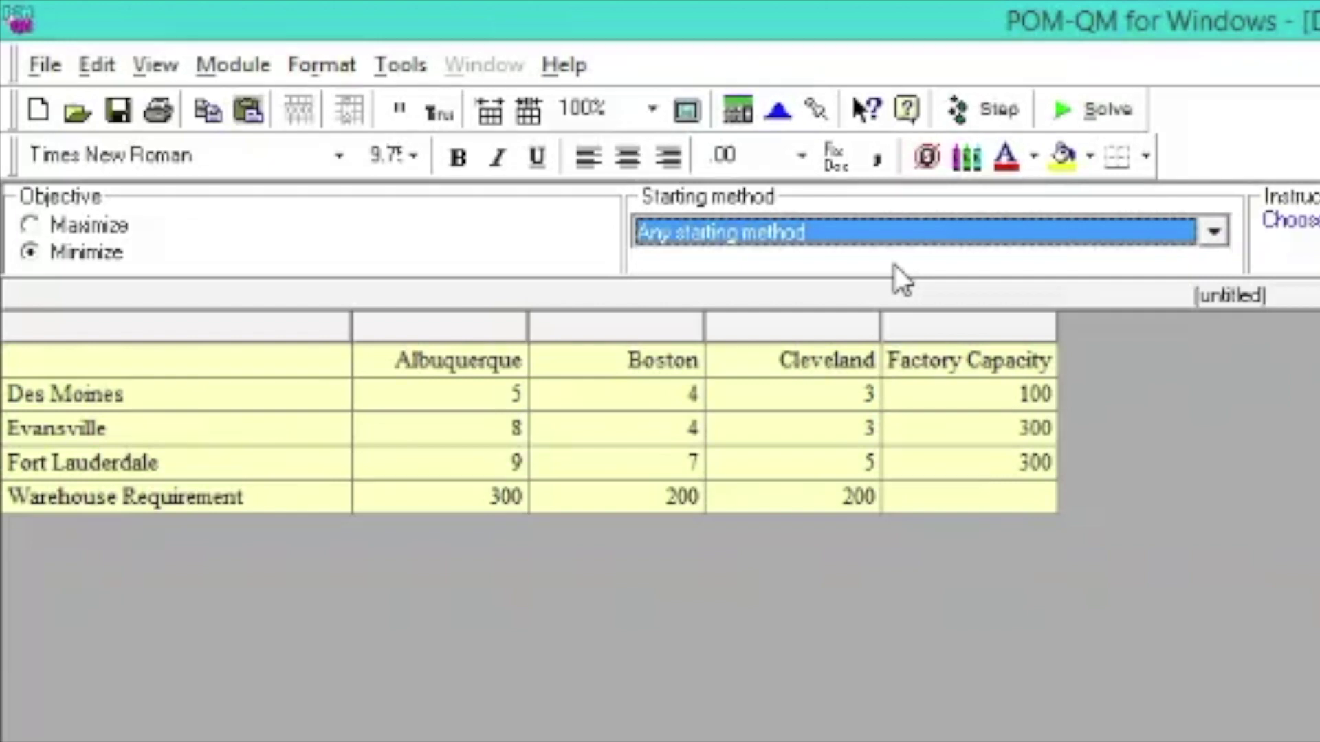
pyautogui.click(905, 231)
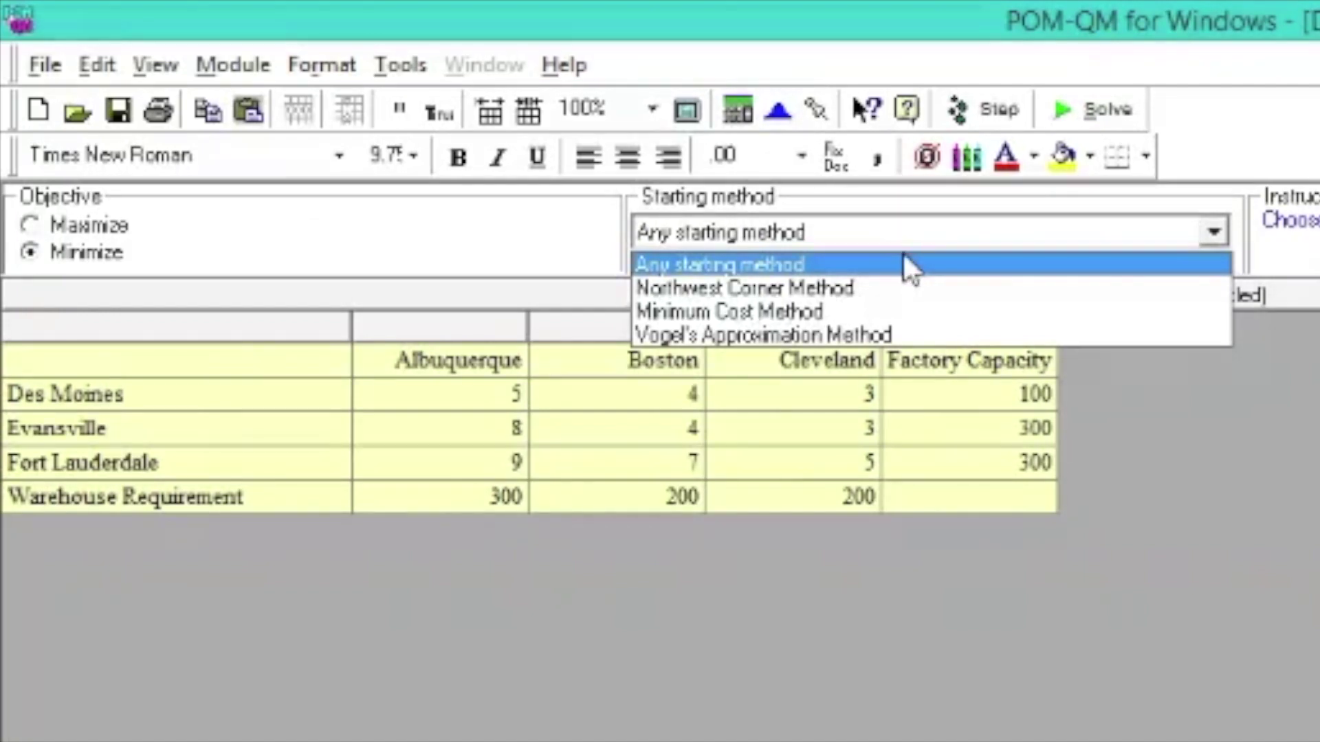
pyautogui.click(904, 261)
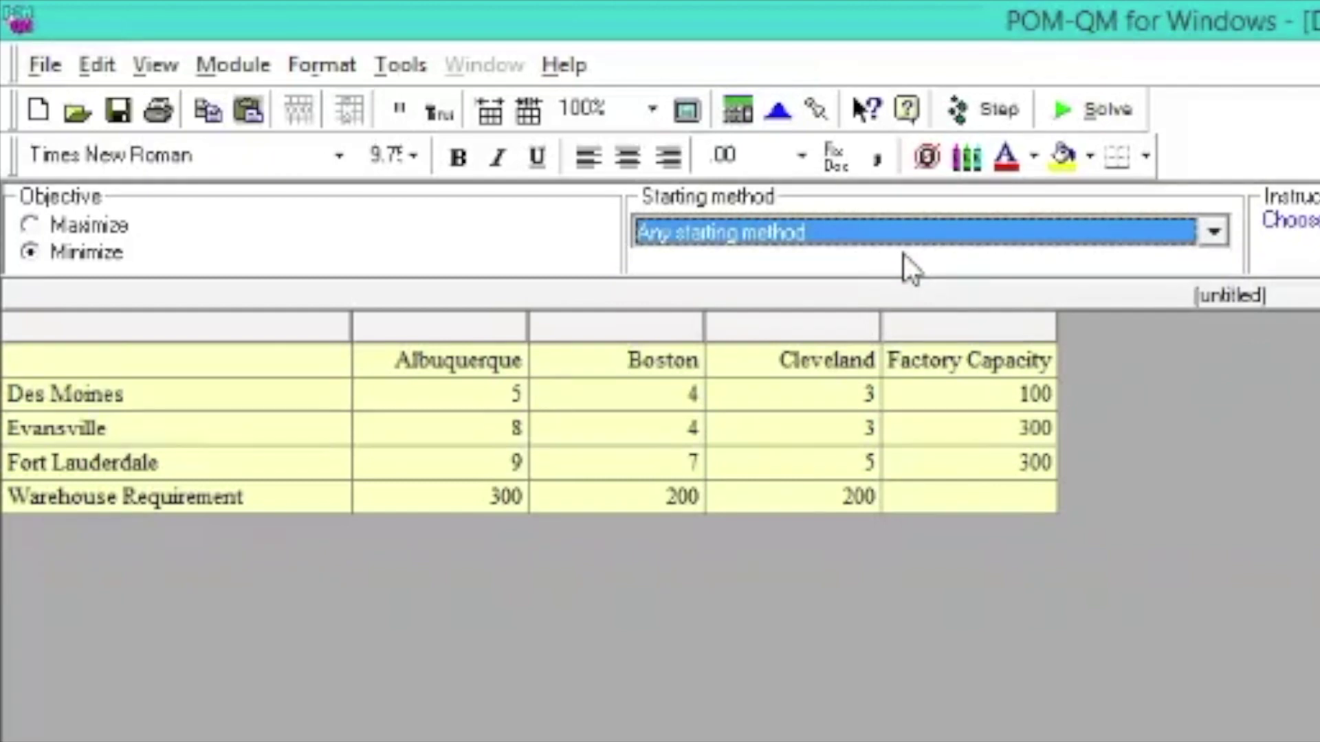
pyautogui.click(1074, 113)
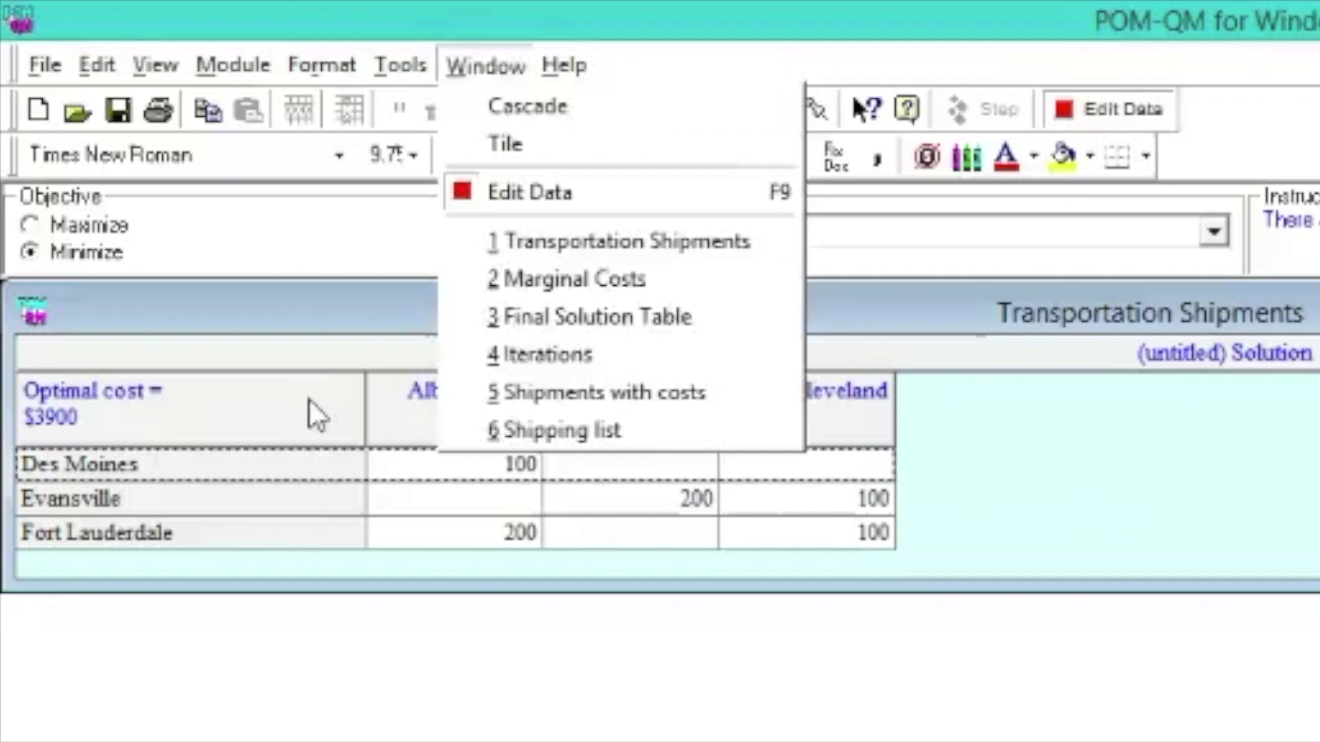
pyautogui.click(310, 399)
pyautogui.click(271, 398)
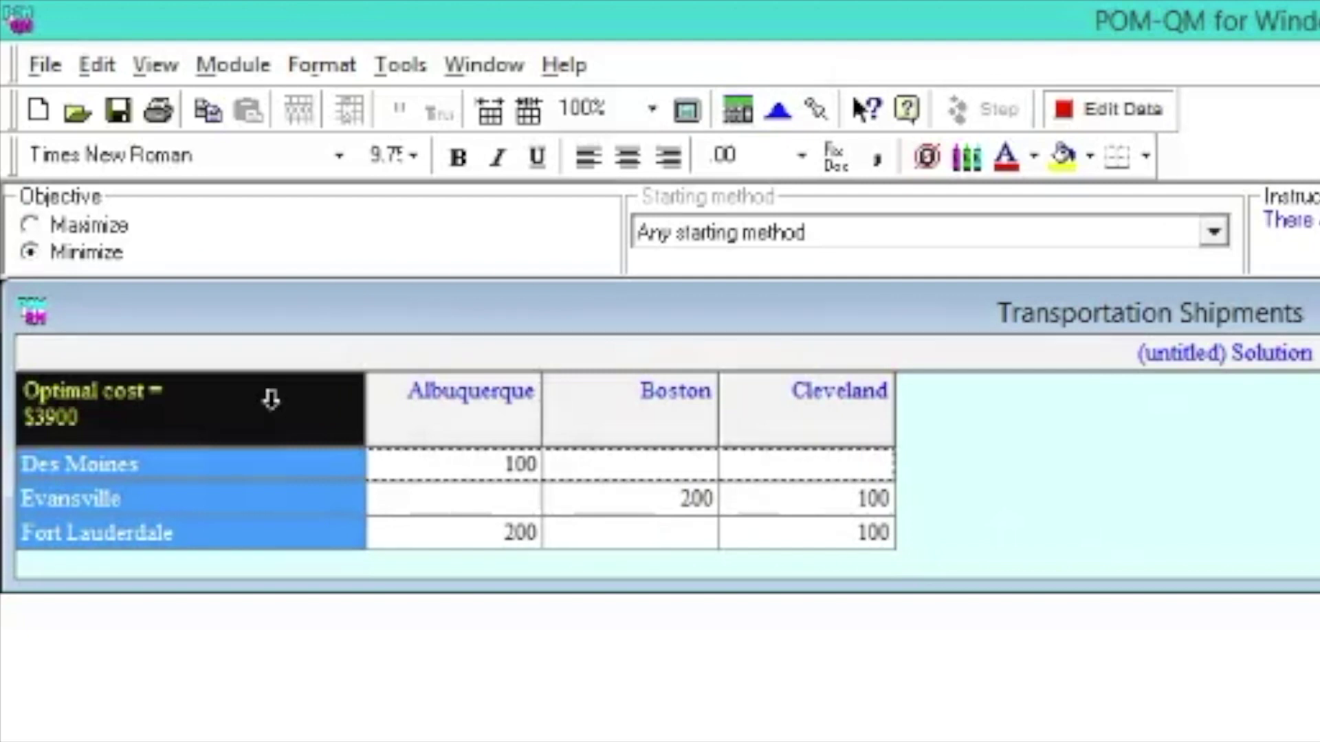
pyautogui.click(458, 475)
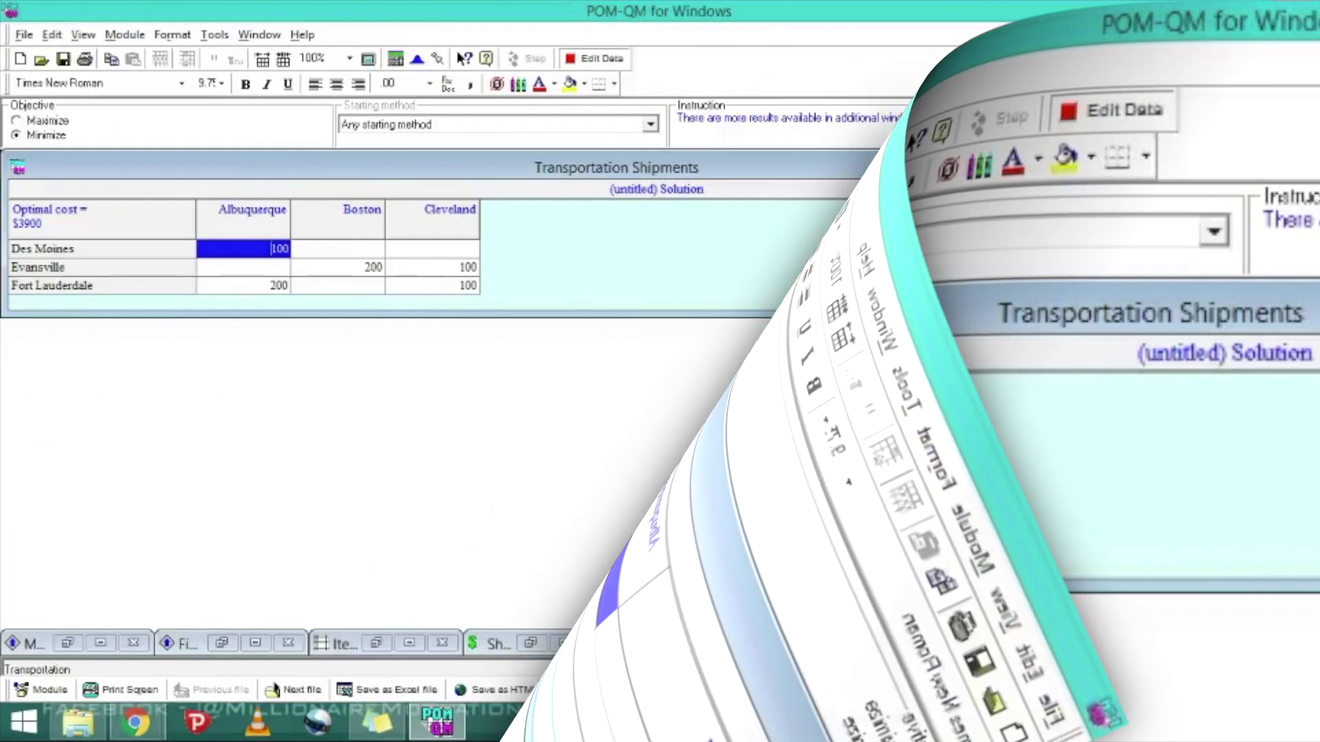
# - Open the Shipping list beneath the Transportation Shipments table and compare its shipment costs with the optimal cost
pyautogui.click(686, 643)
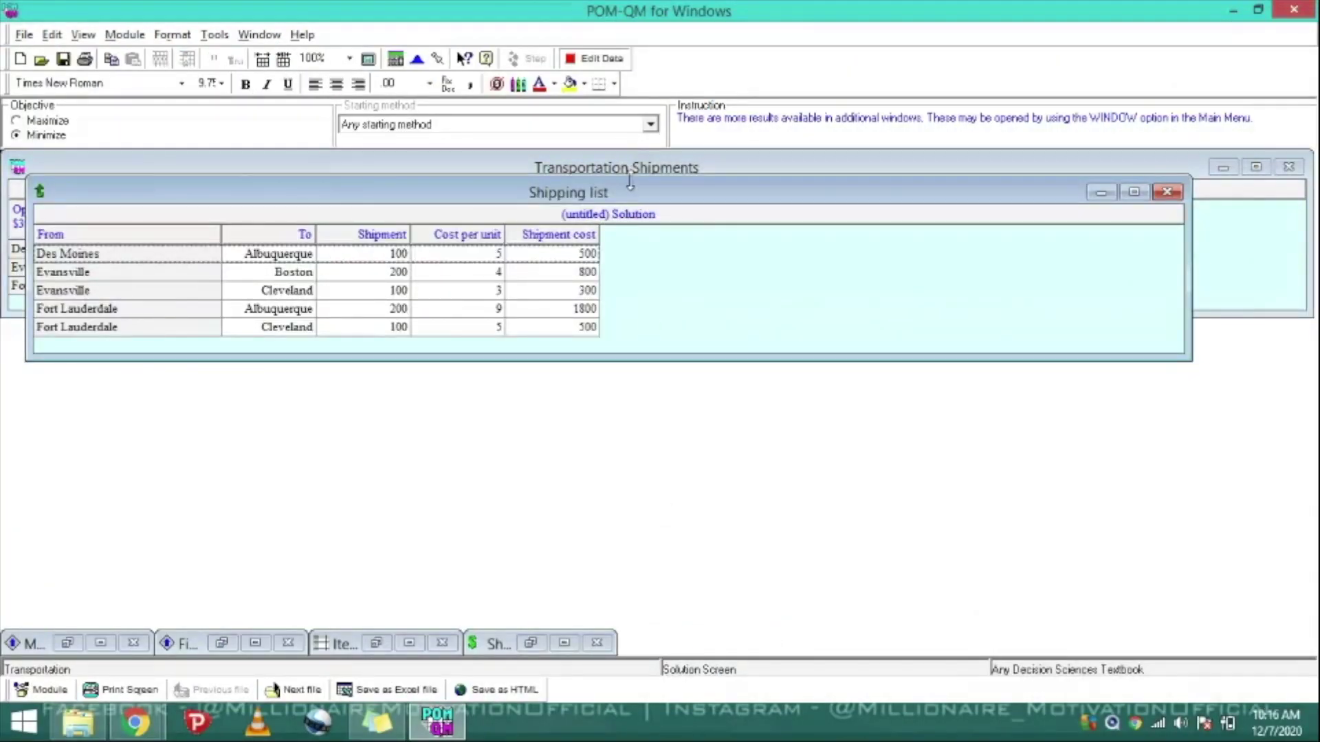
pyautogui.moveTo(634, 194); pyautogui.dragTo(692, 296)
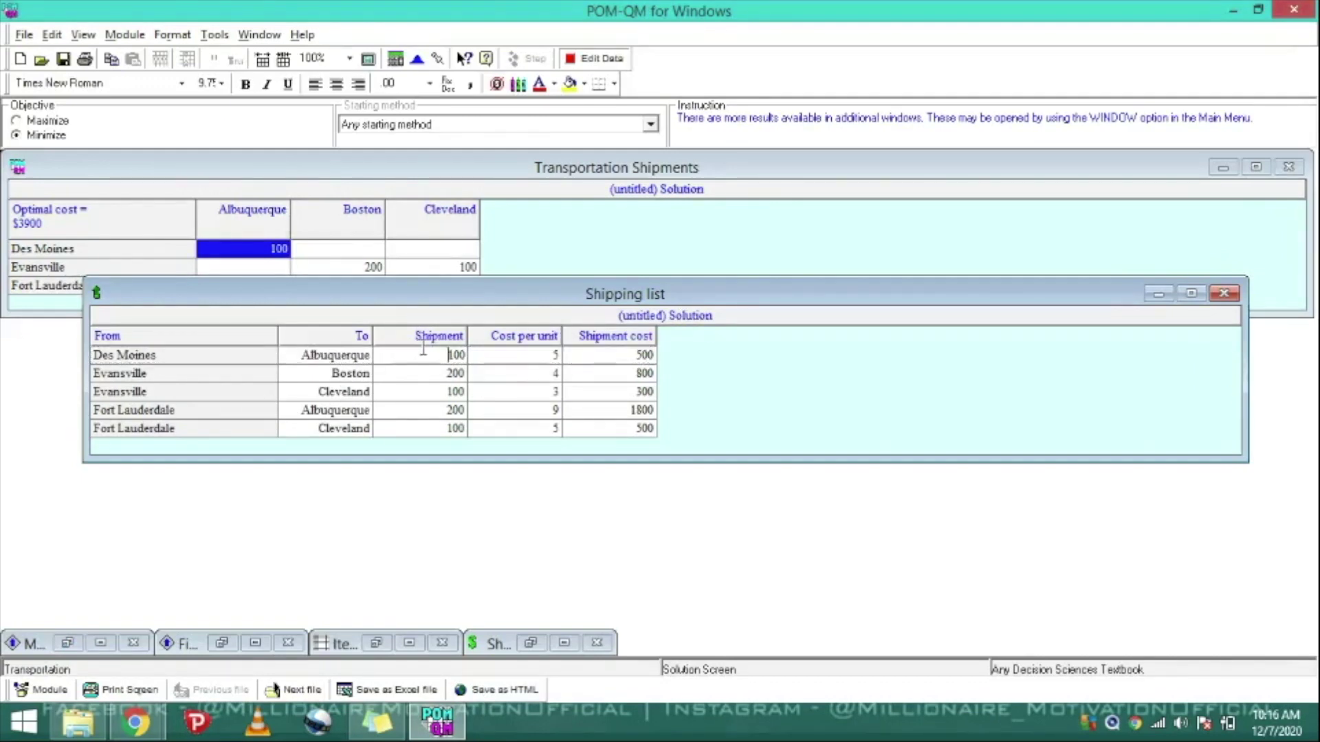
pyautogui.click(607, 358)
pyautogui.click(608, 399)
pyautogui.click(629, 455)
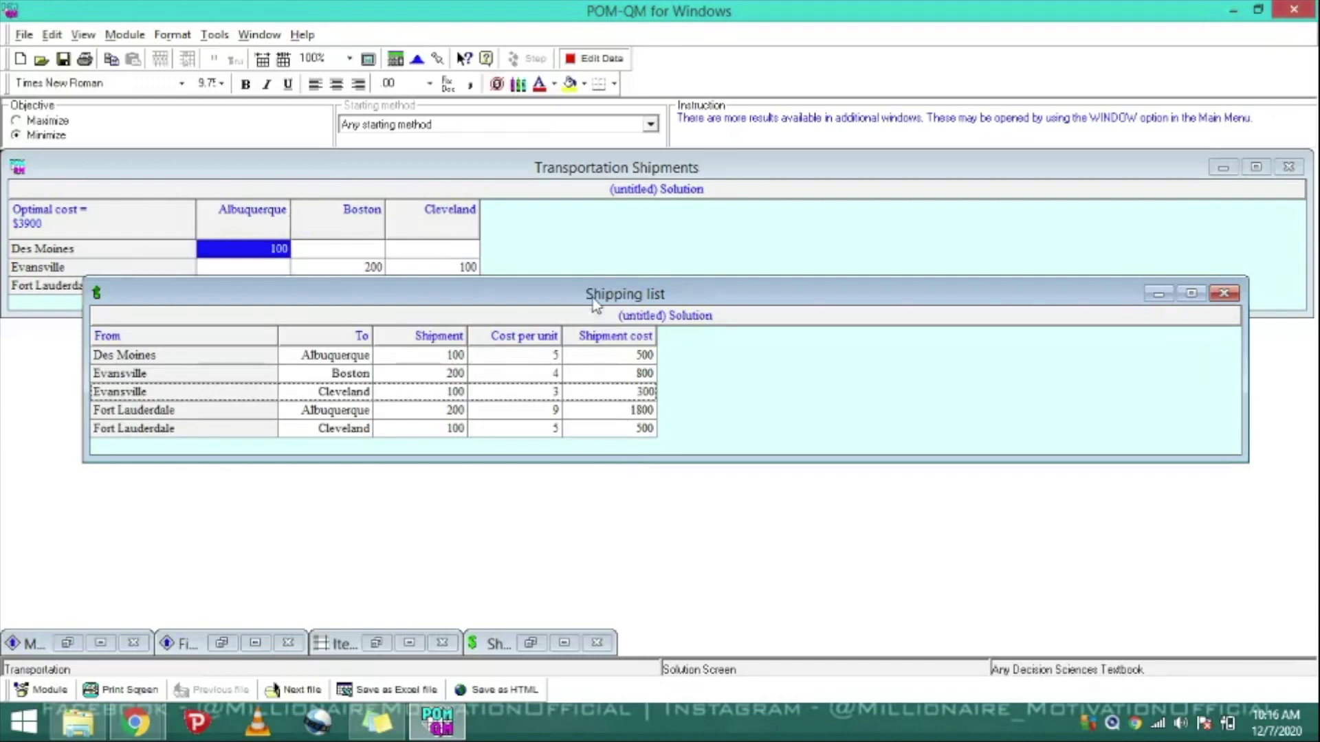
pyautogui.moveTo(592, 296); pyautogui.dragTo(588, 328)
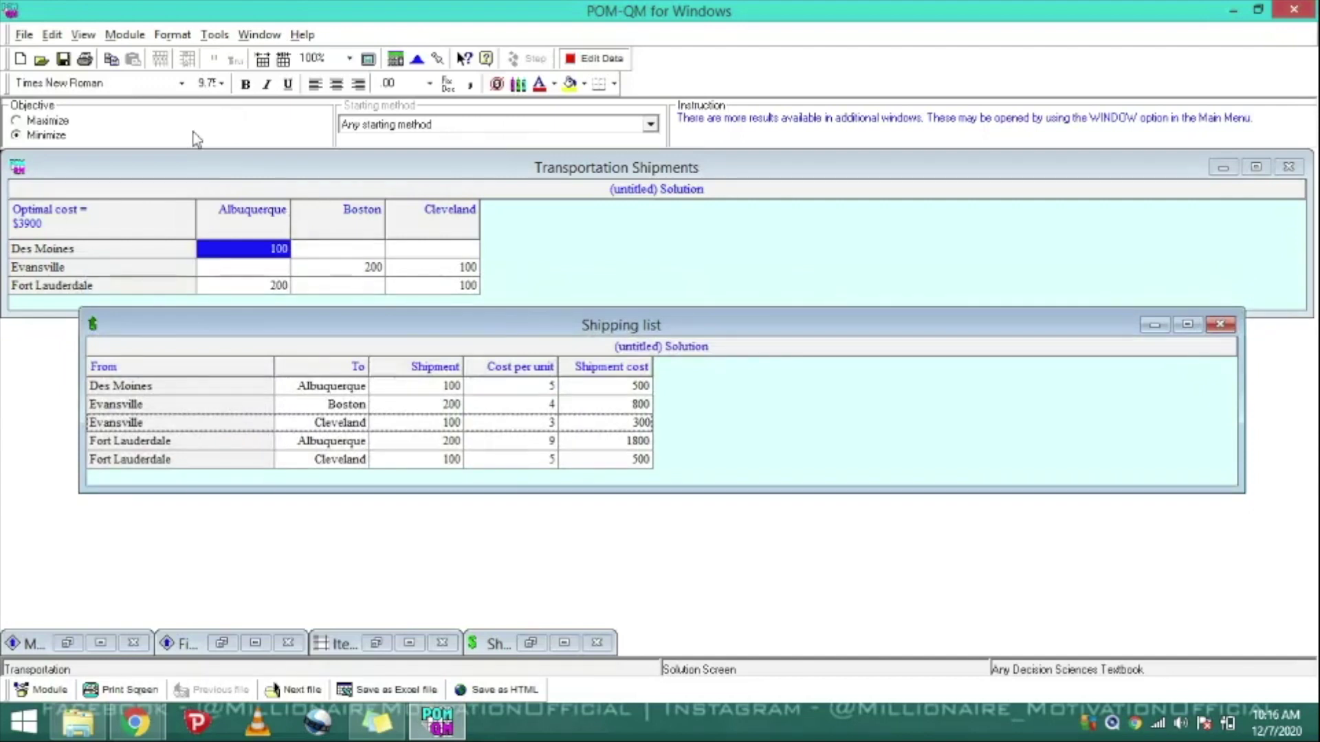
pyautogui.click(69, 171)
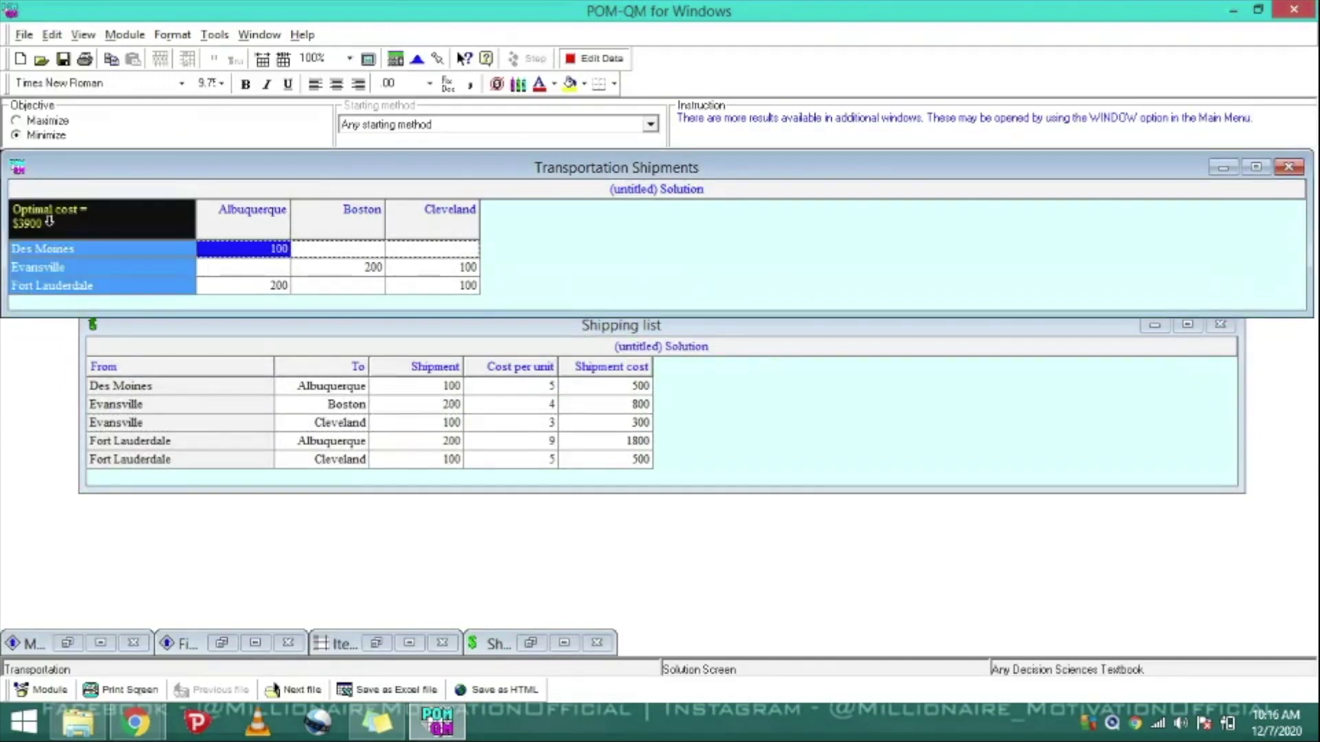
pyautogui.click(612, 347)
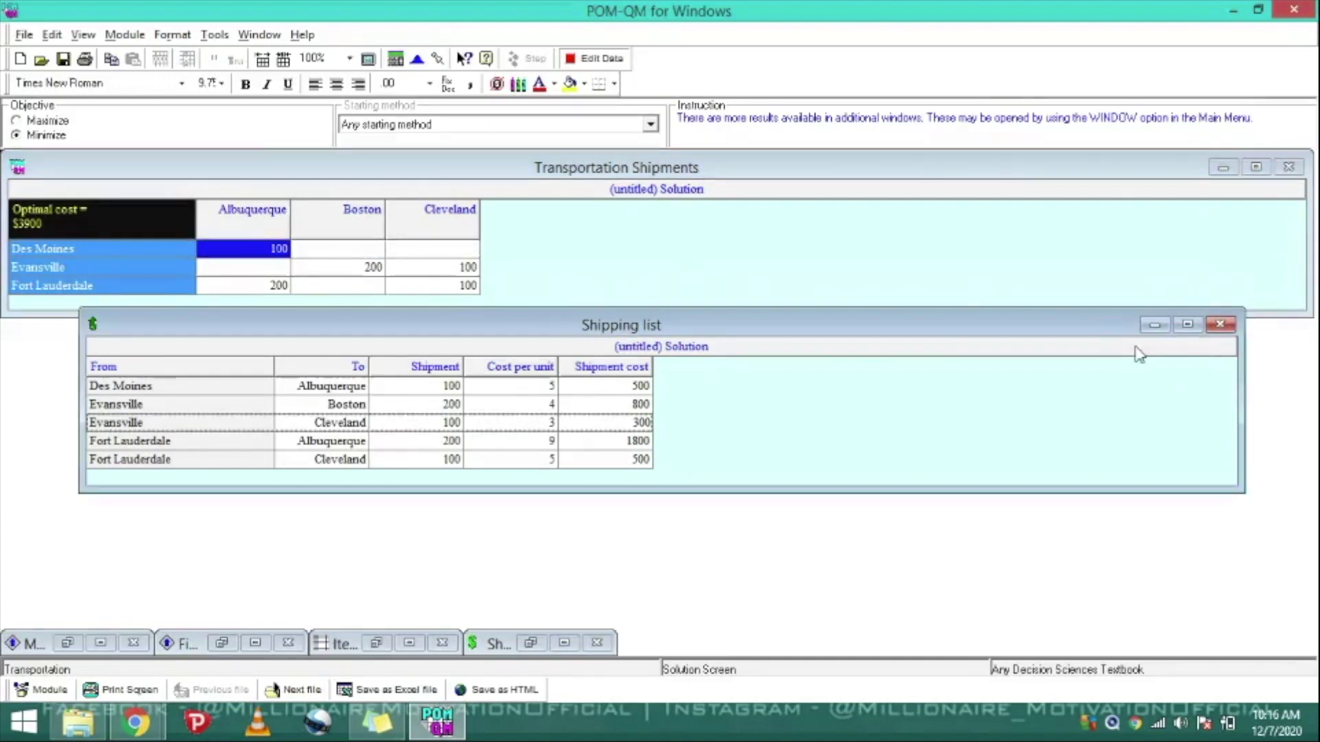
# - Minimize the Shipping list, place the Shipments with costs window below Transportation Shipments, and compare the Albuquerque shipments in both tables
pyautogui.click(1155, 325)
pyautogui.click(530, 642)
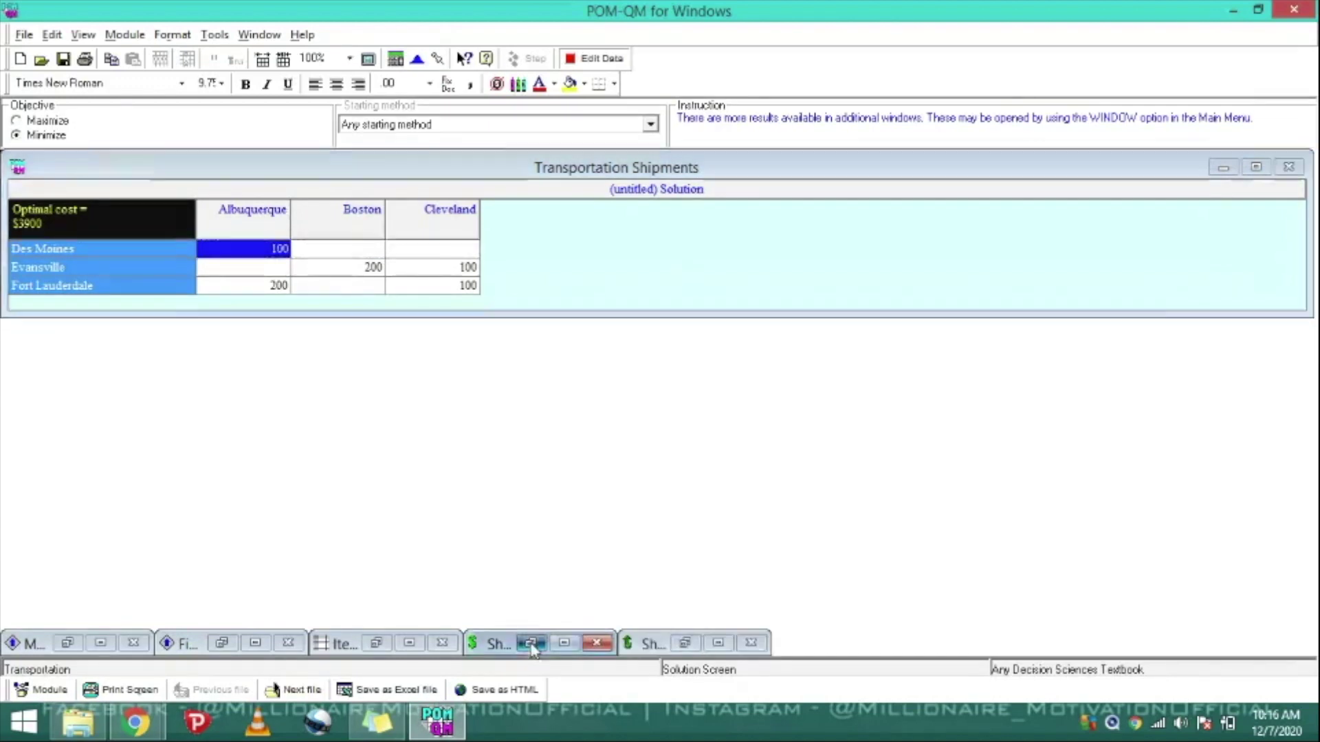
pyautogui.moveTo(565, 169); pyautogui.dragTo(707, 392)
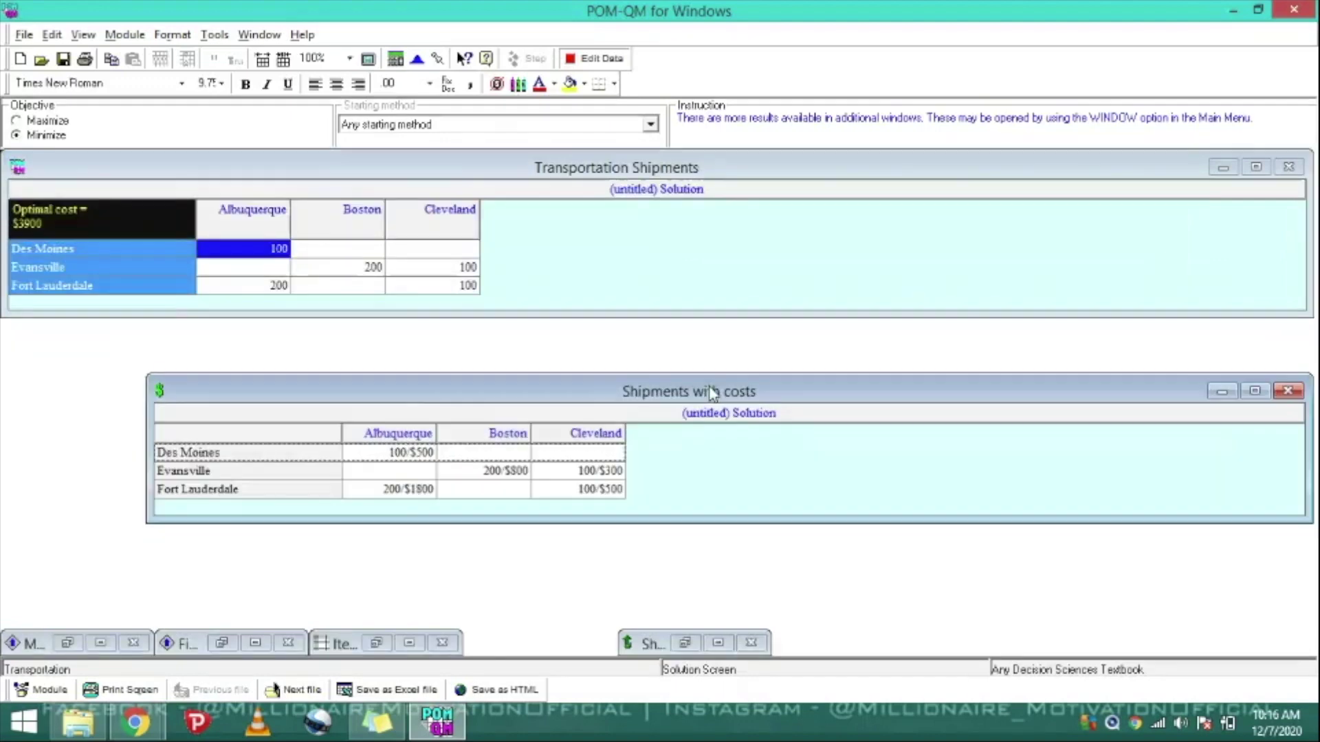
pyautogui.click(385, 453)
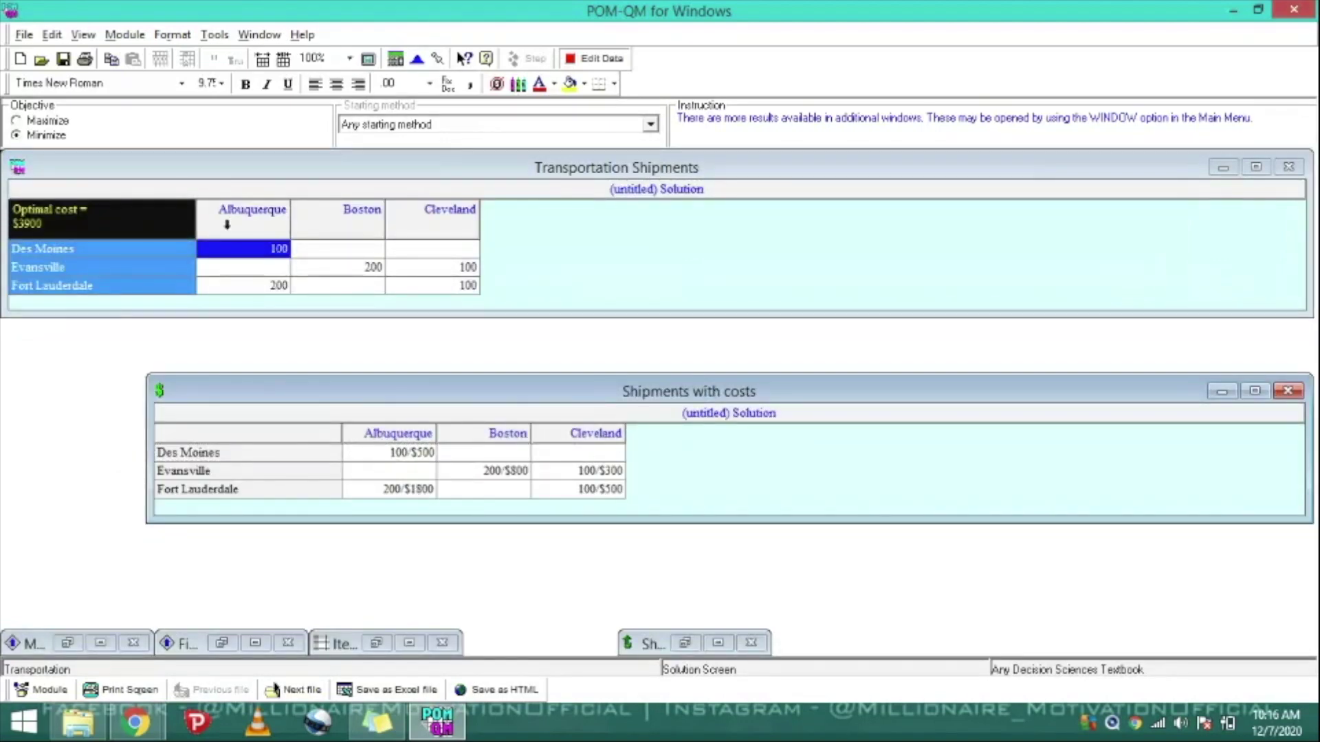
pyautogui.click(248, 251)
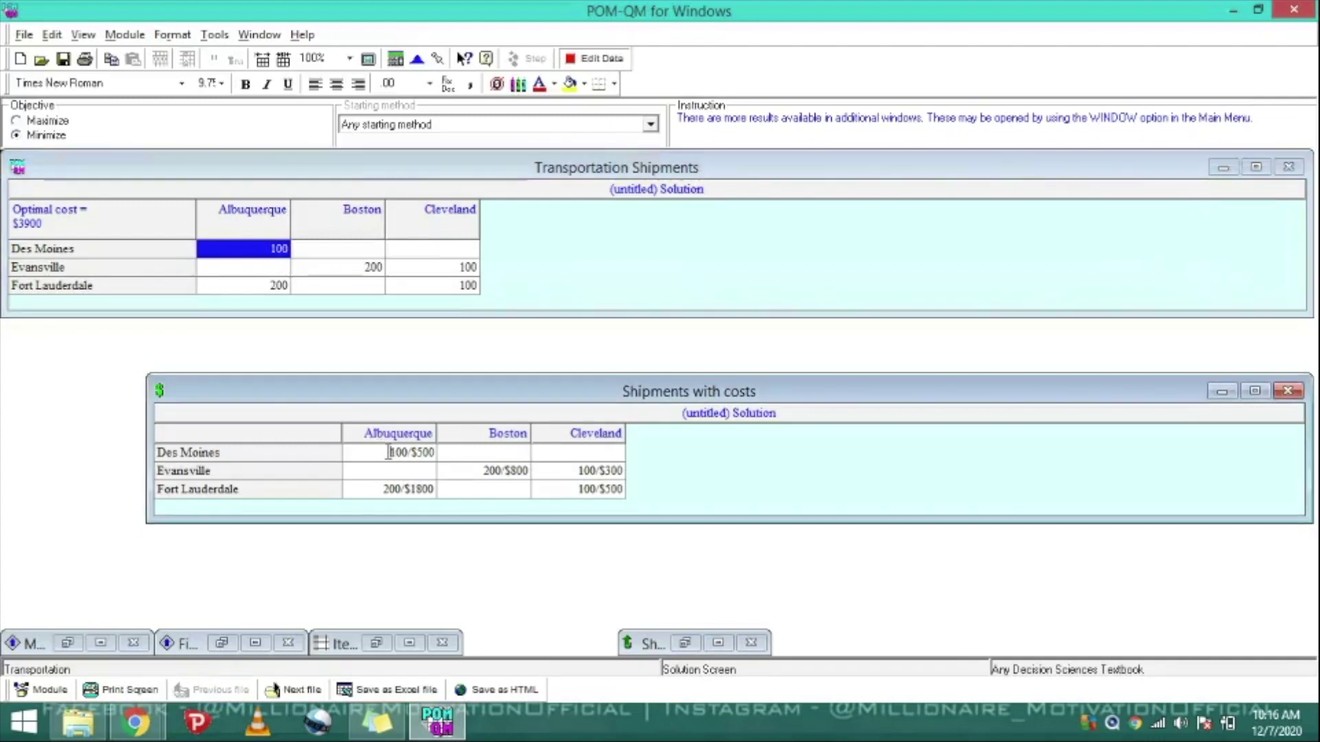
pyautogui.click(249, 286)
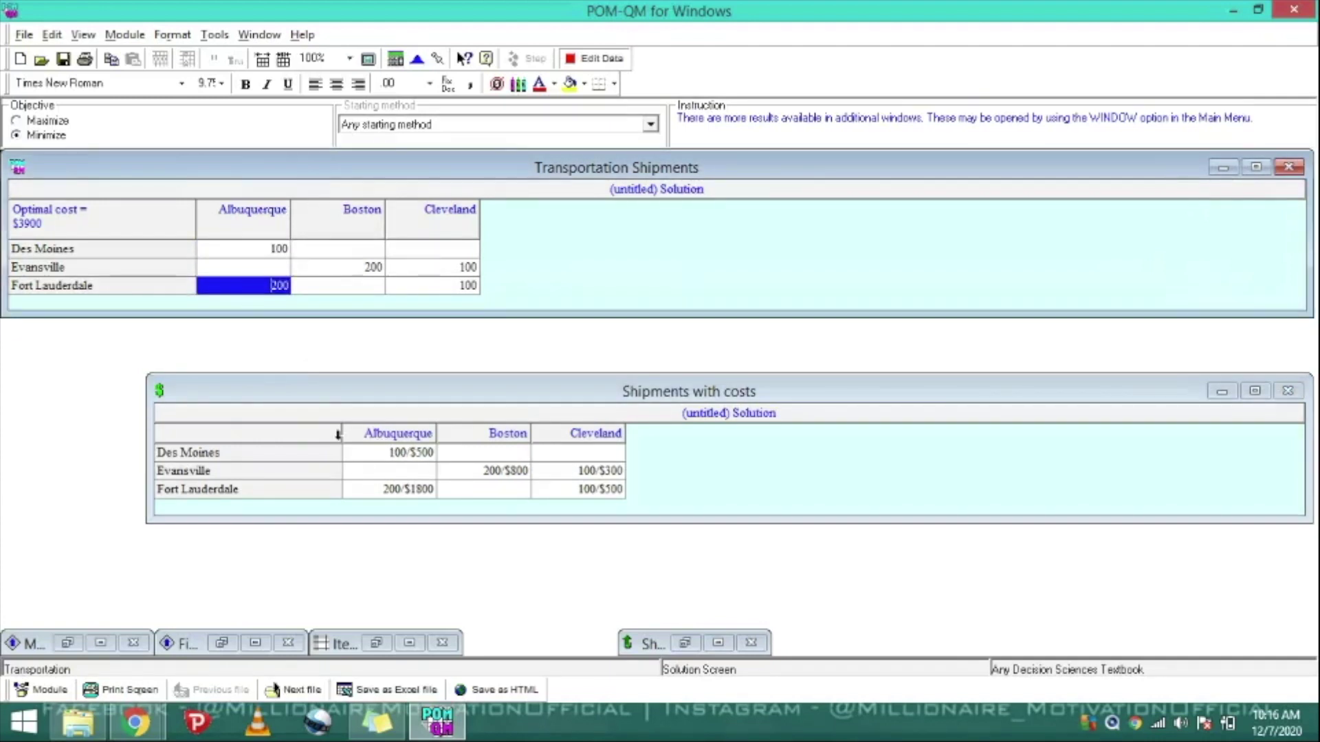
pyautogui.click(387, 489)
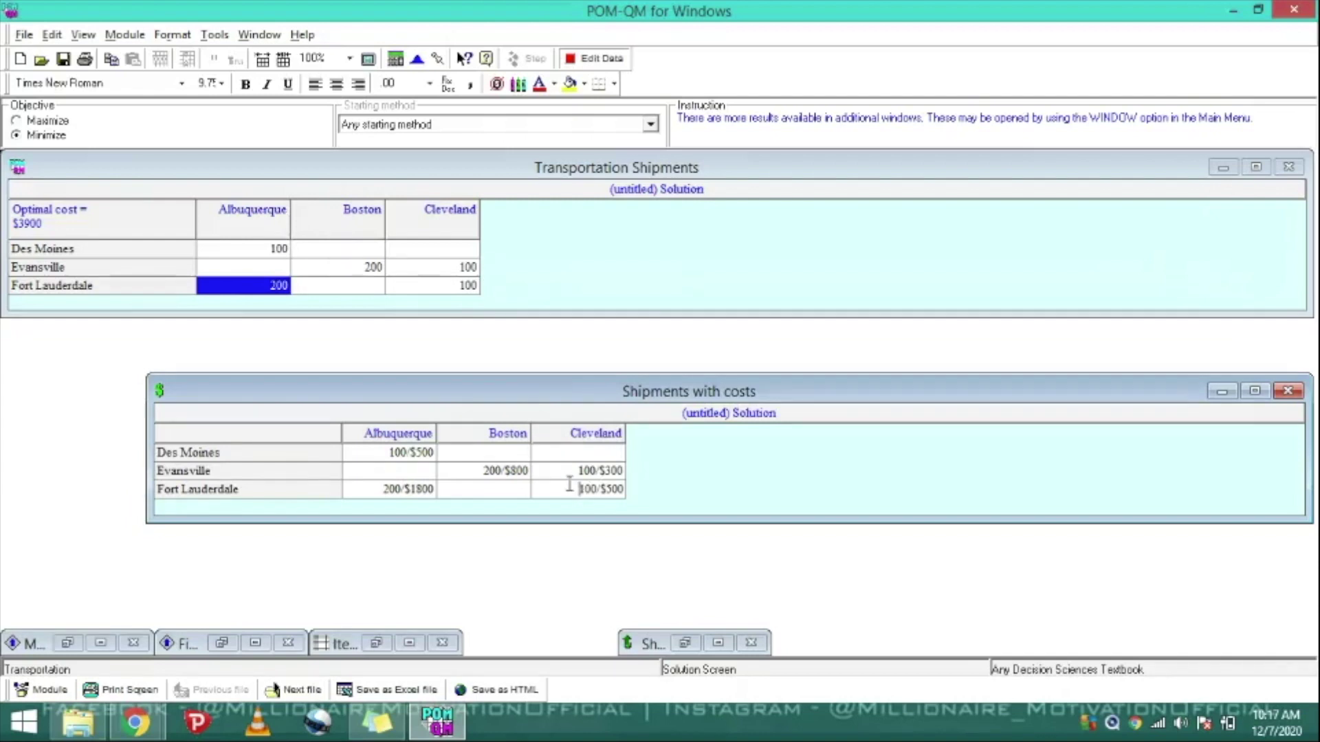
# - Minimize the Shipments with costs window, review the Iterations table beneath Transportation Shipments, and minimize it again
pyautogui.click(1222, 392)
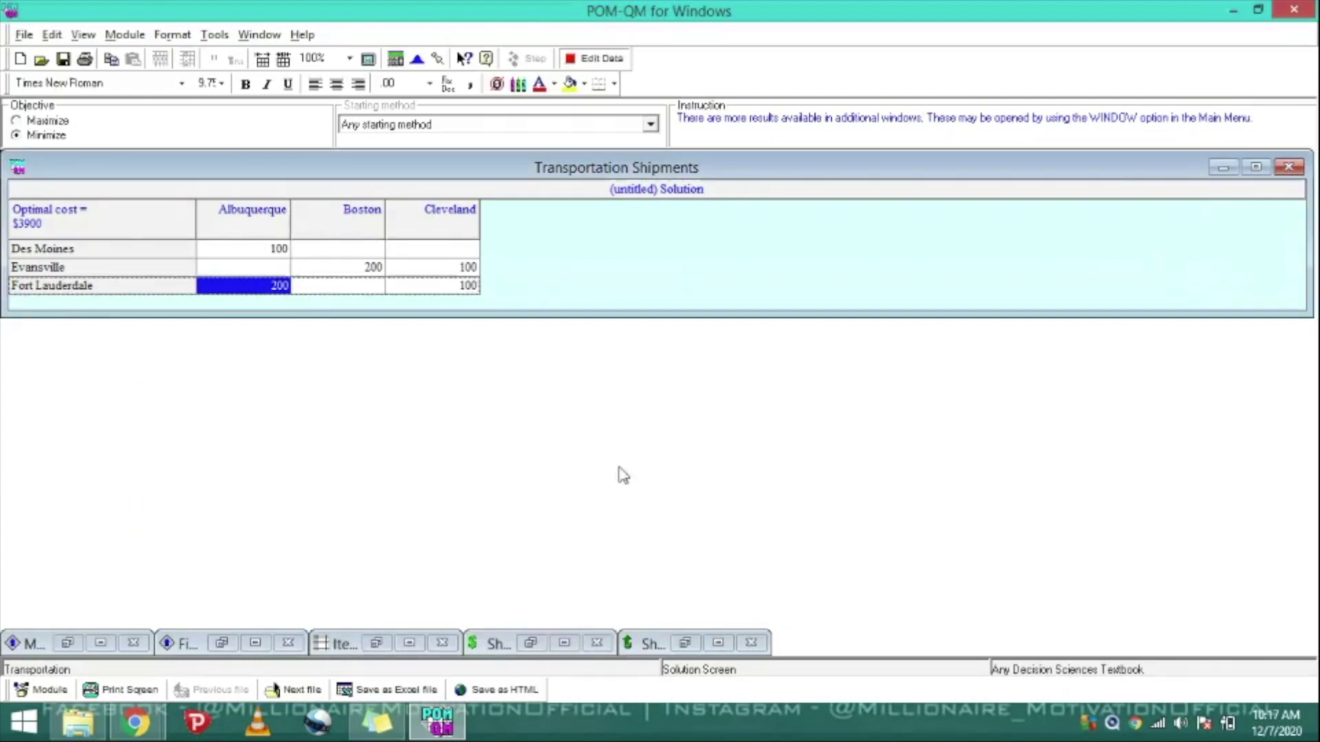
pyautogui.click(376, 643)
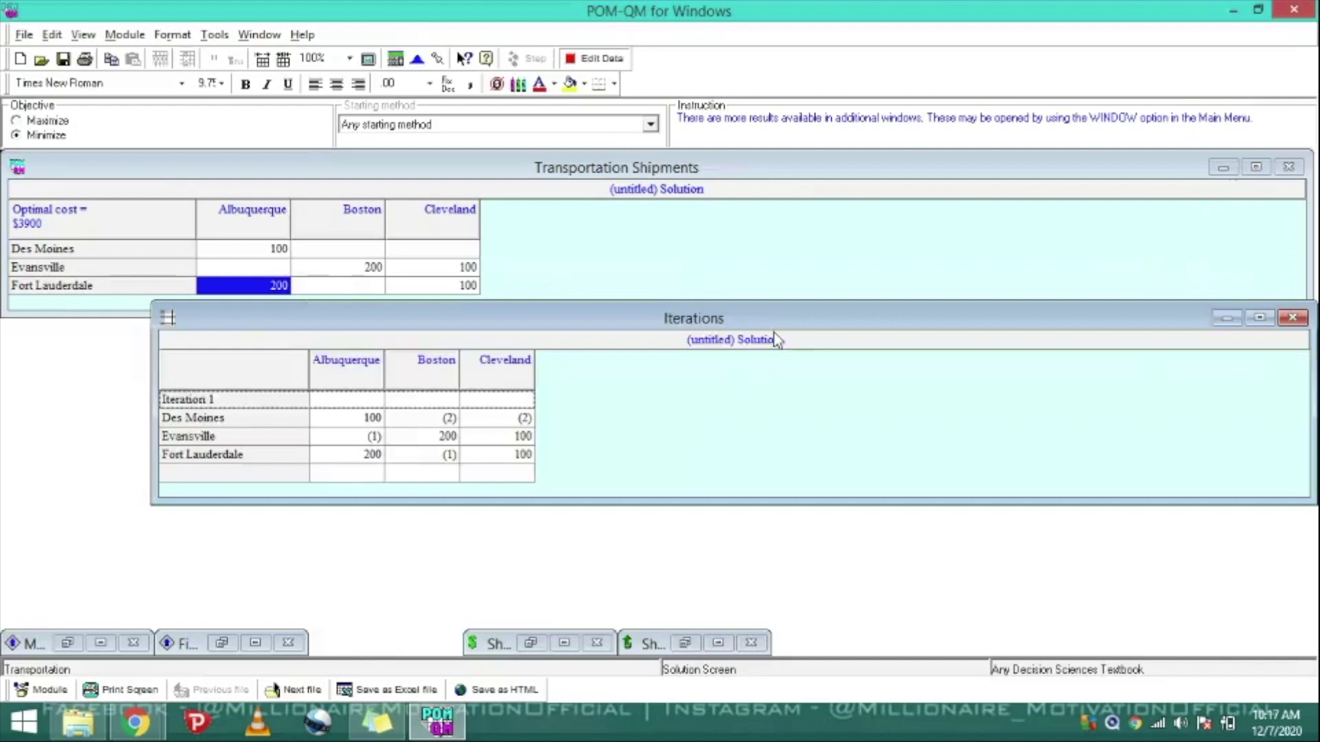
pyautogui.moveTo(775, 341); pyautogui.dragTo(777, 351)
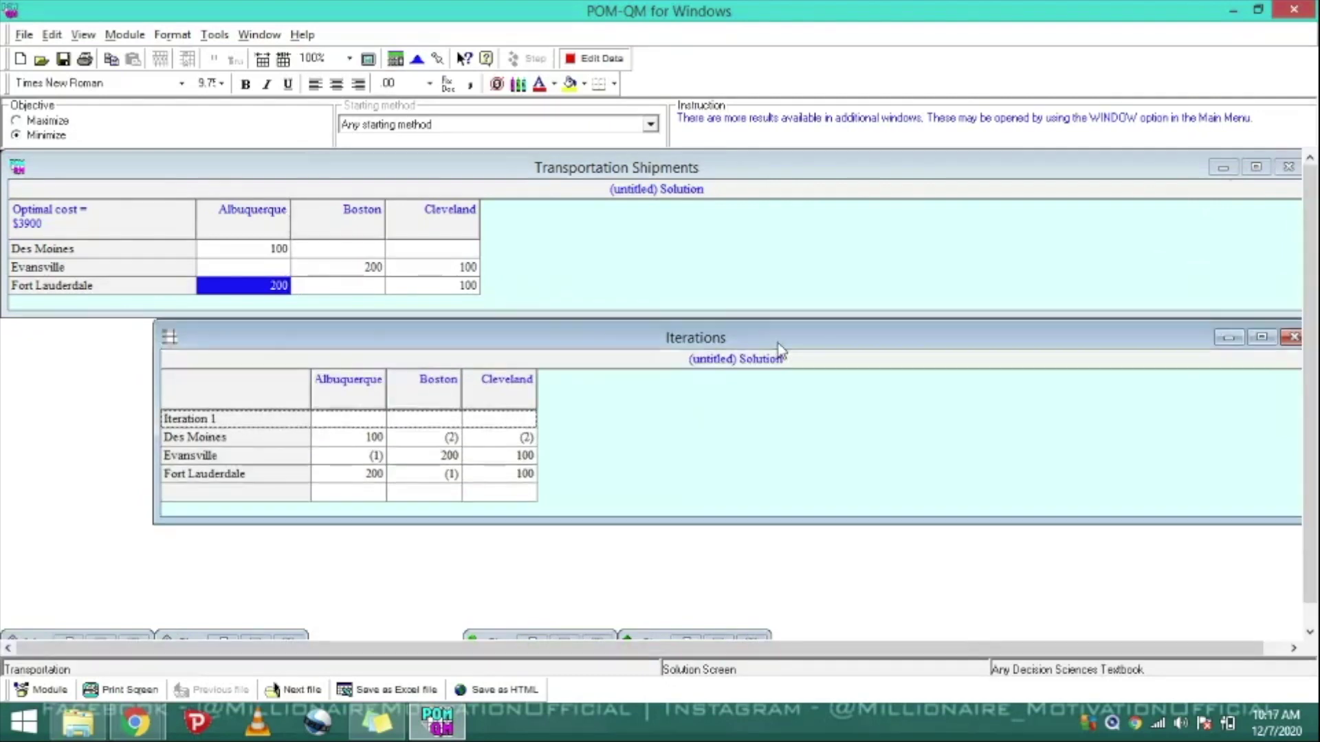
pyautogui.click(359, 438)
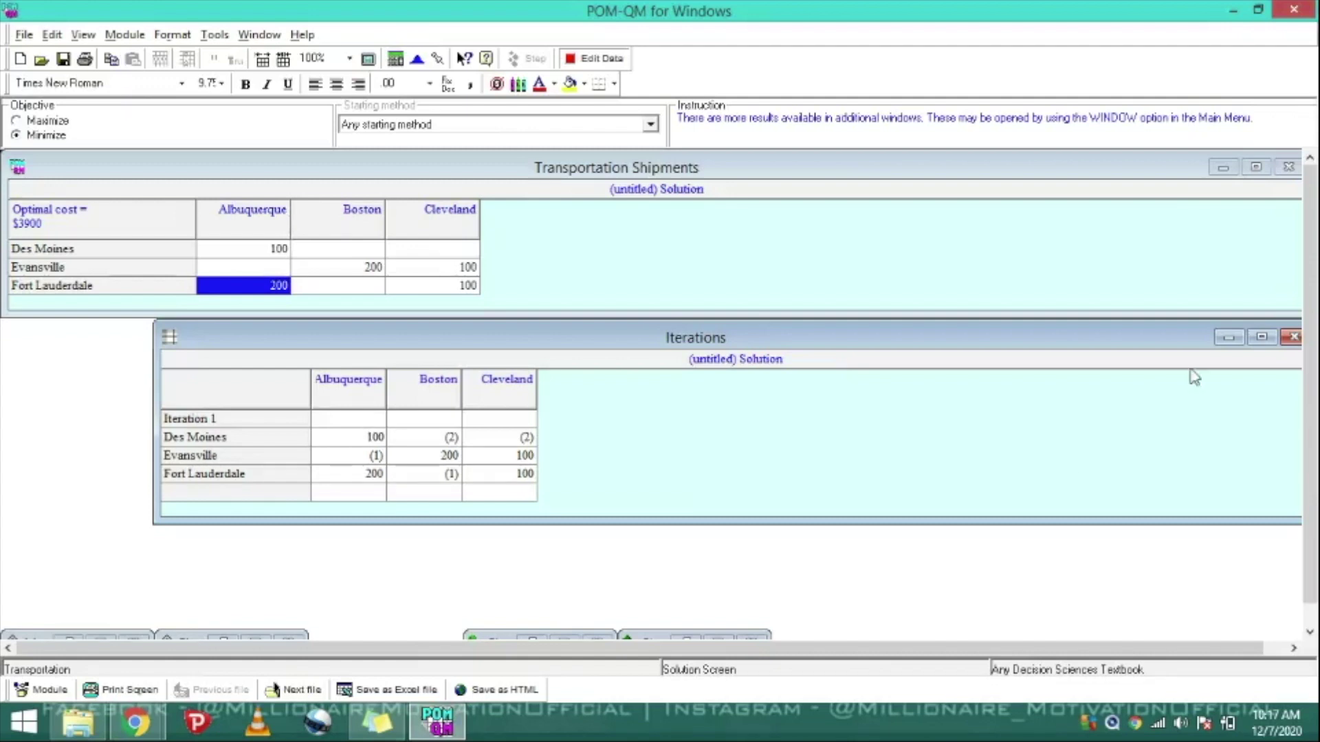
pyautogui.click(1227, 338)
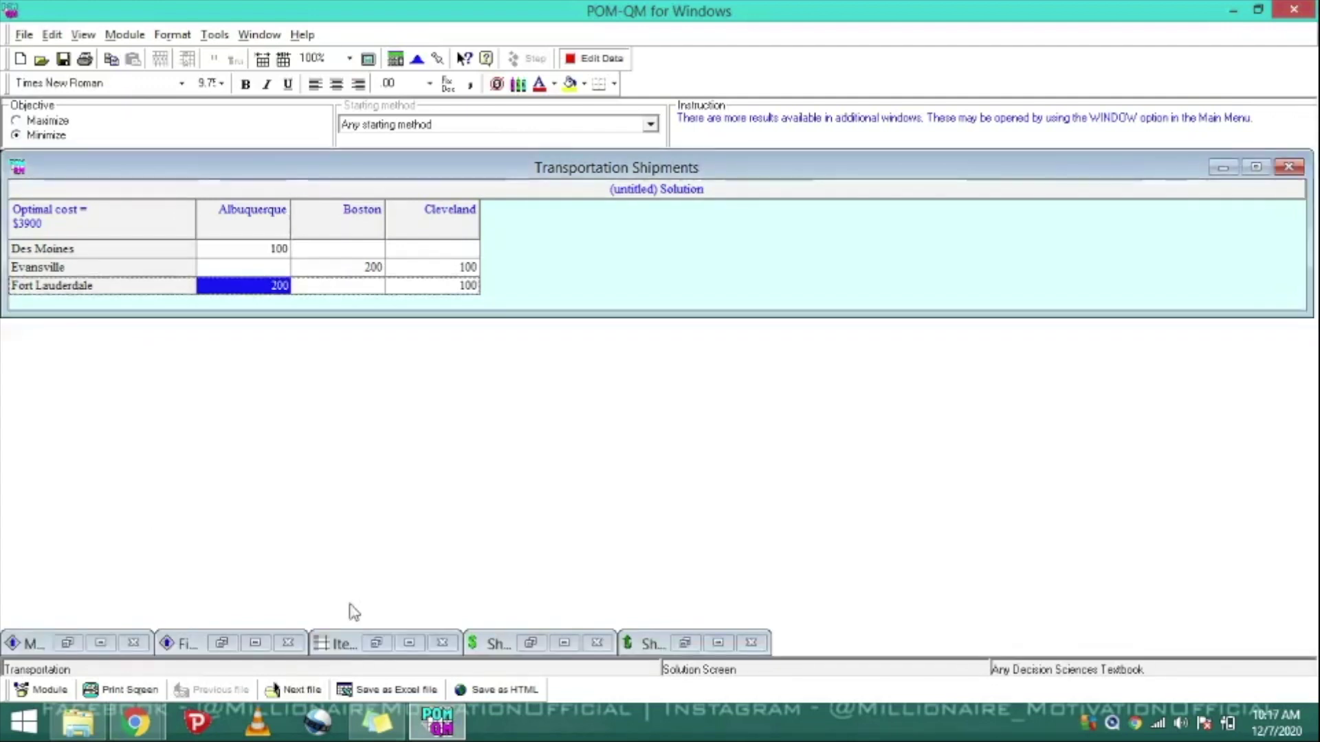
# - Restore the Final Solution Table, enlarge its window to examine all three source rows, and minimize it again
pyautogui.click(223, 642)
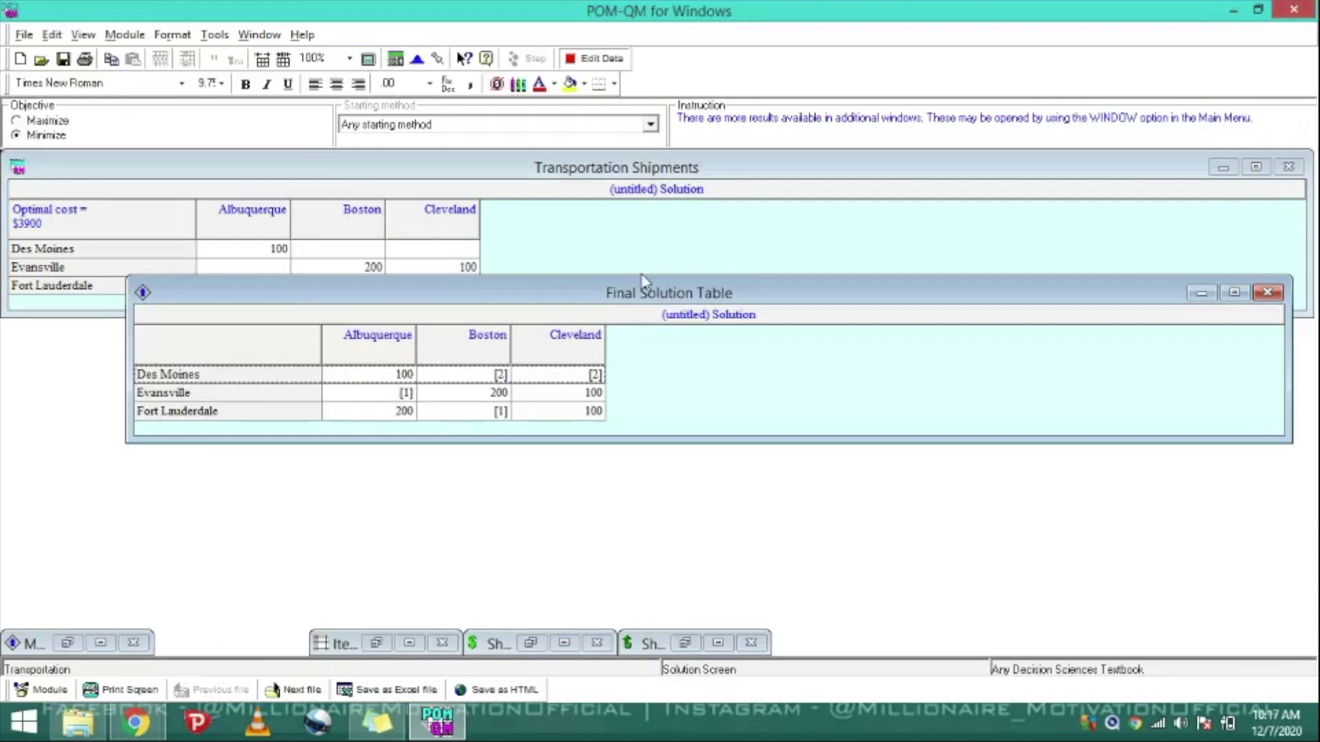
pyautogui.moveTo(640, 278); pyautogui.dragTo(645, 311)
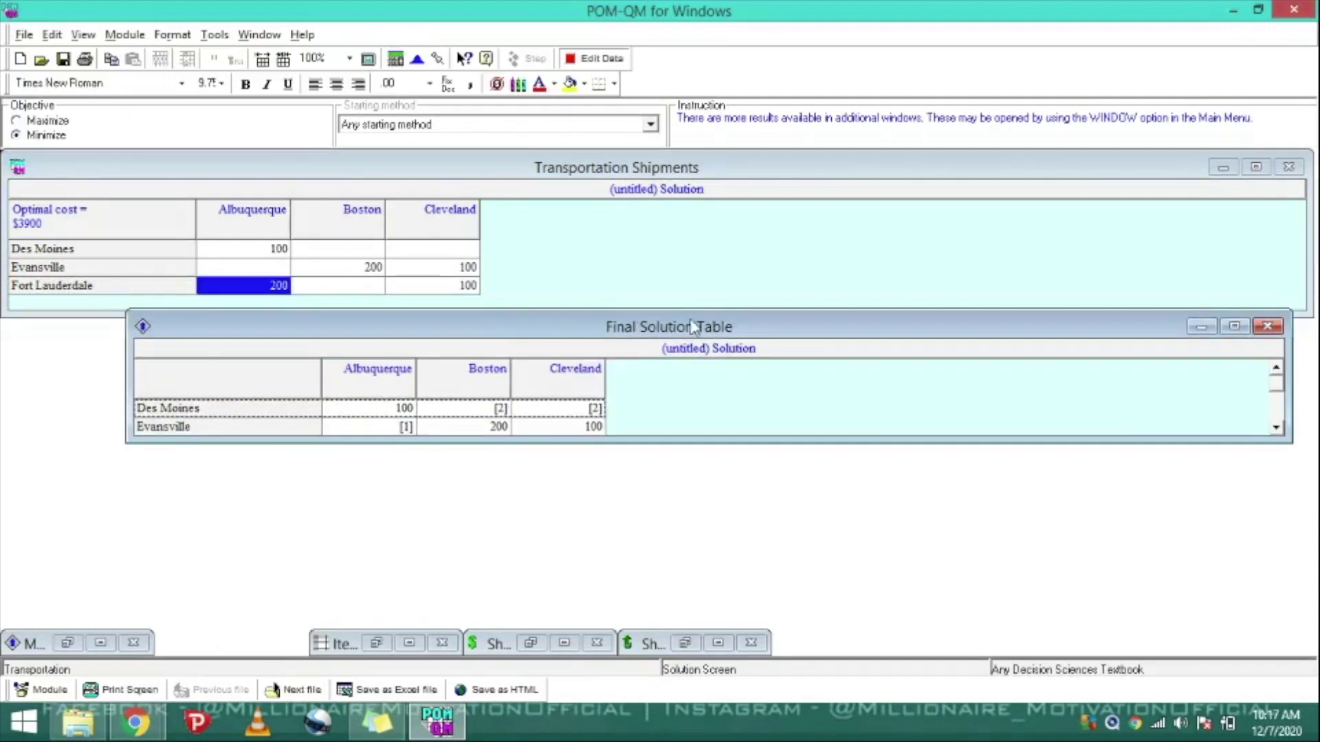
pyautogui.moveTo(1041, 308); pyautogui.dragTo(1037, 233)
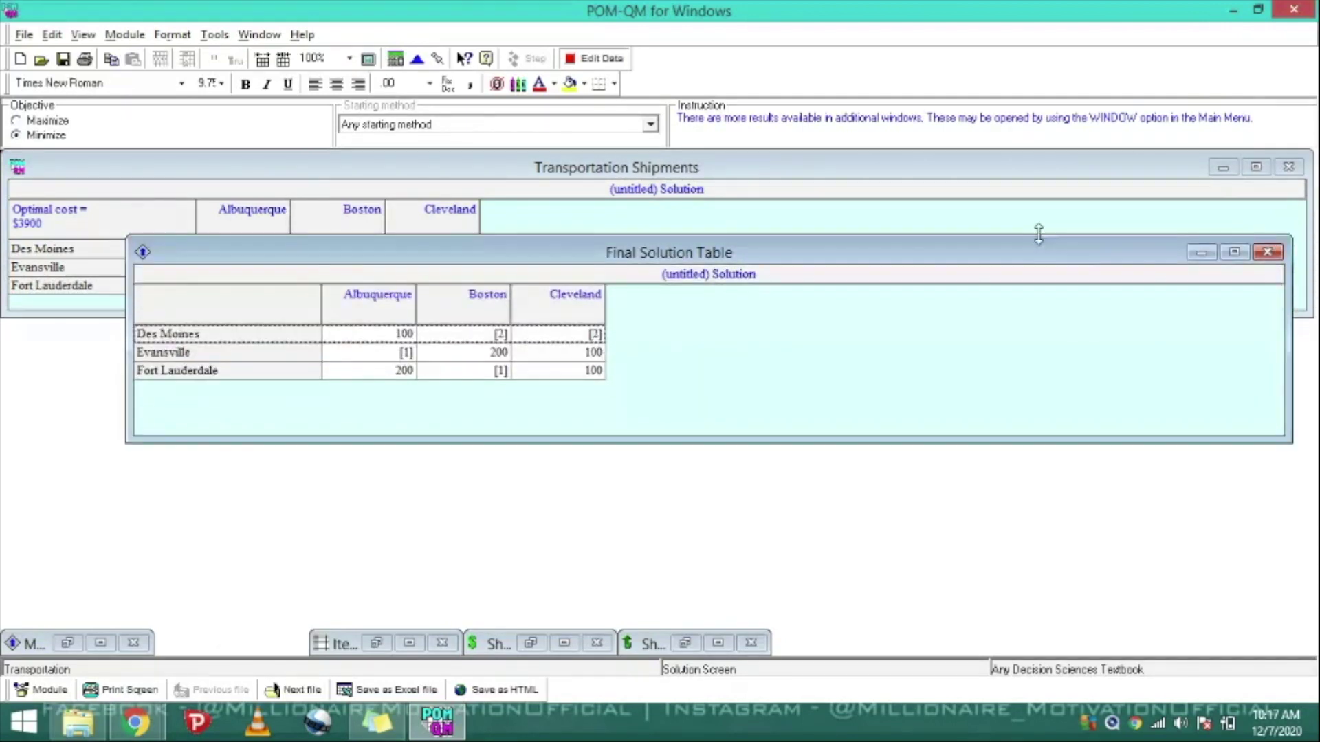
pyautogui.click(1196, 253)
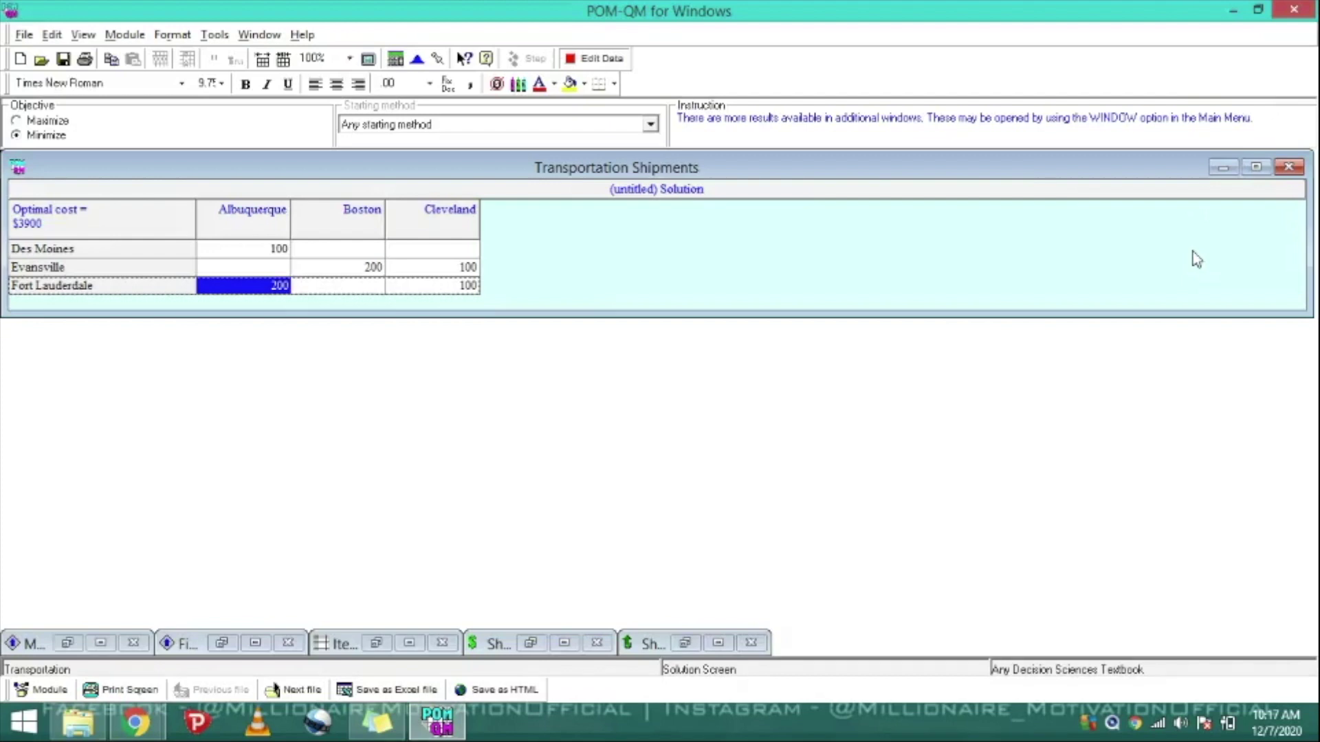
# - Open the Marginal Costs table below Transportation Shipments, examine the cost of each unused route, and minimize it
pyautogui.click(67, 643)
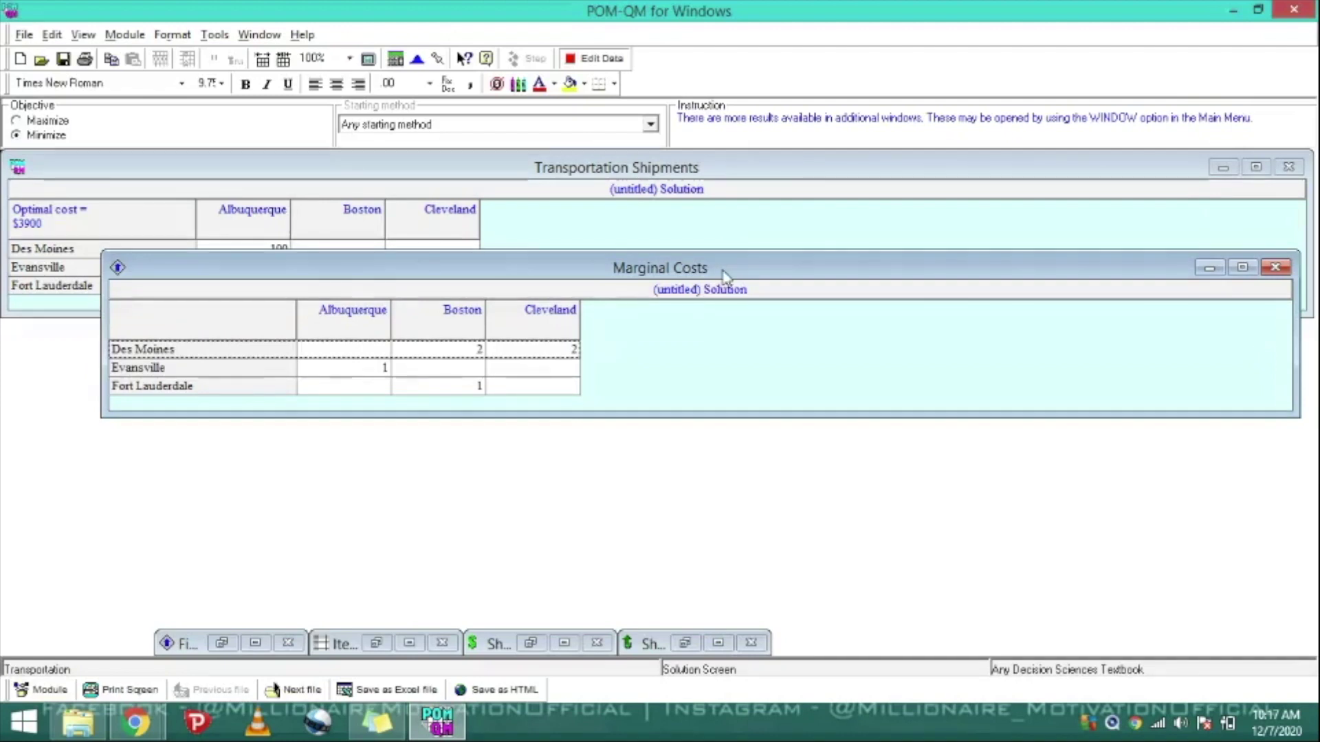
pyautogui.moveTo(724, 275); pyautogui.dragTo(702, 405)
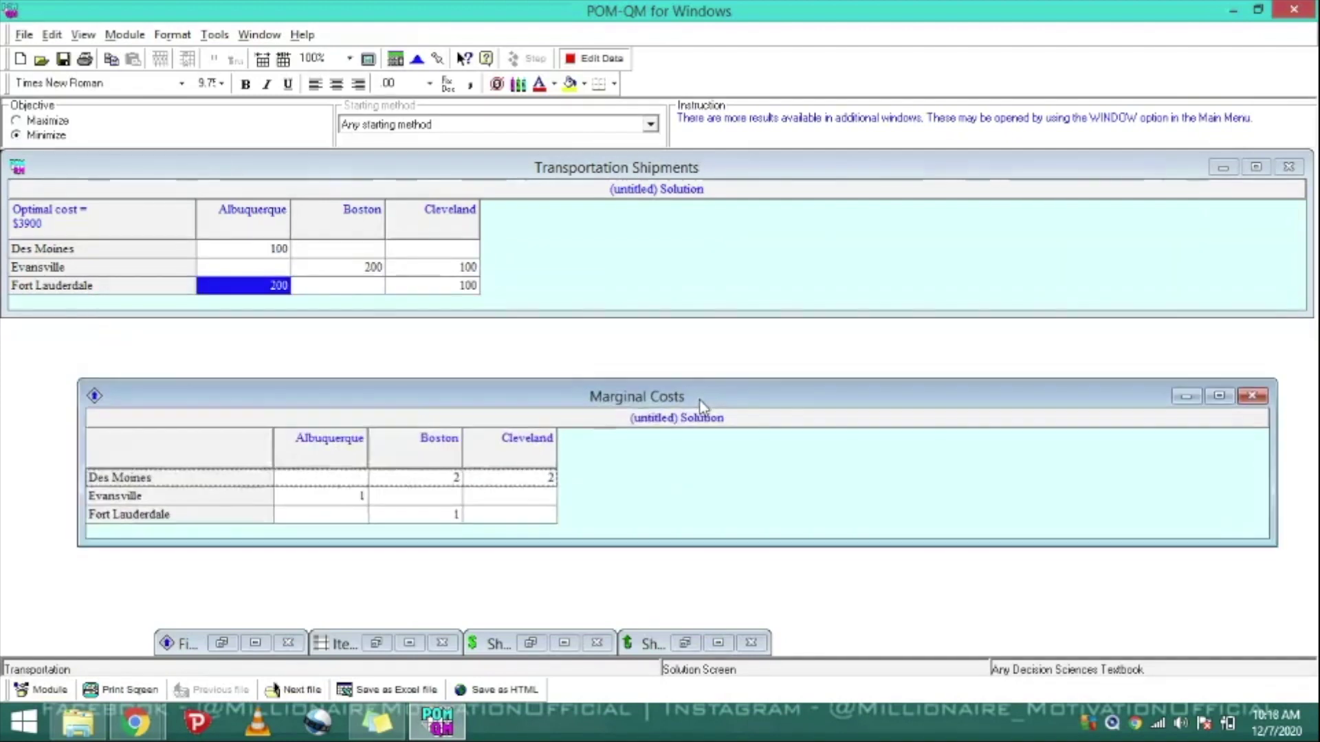
pyautogui.click(1185, 400)
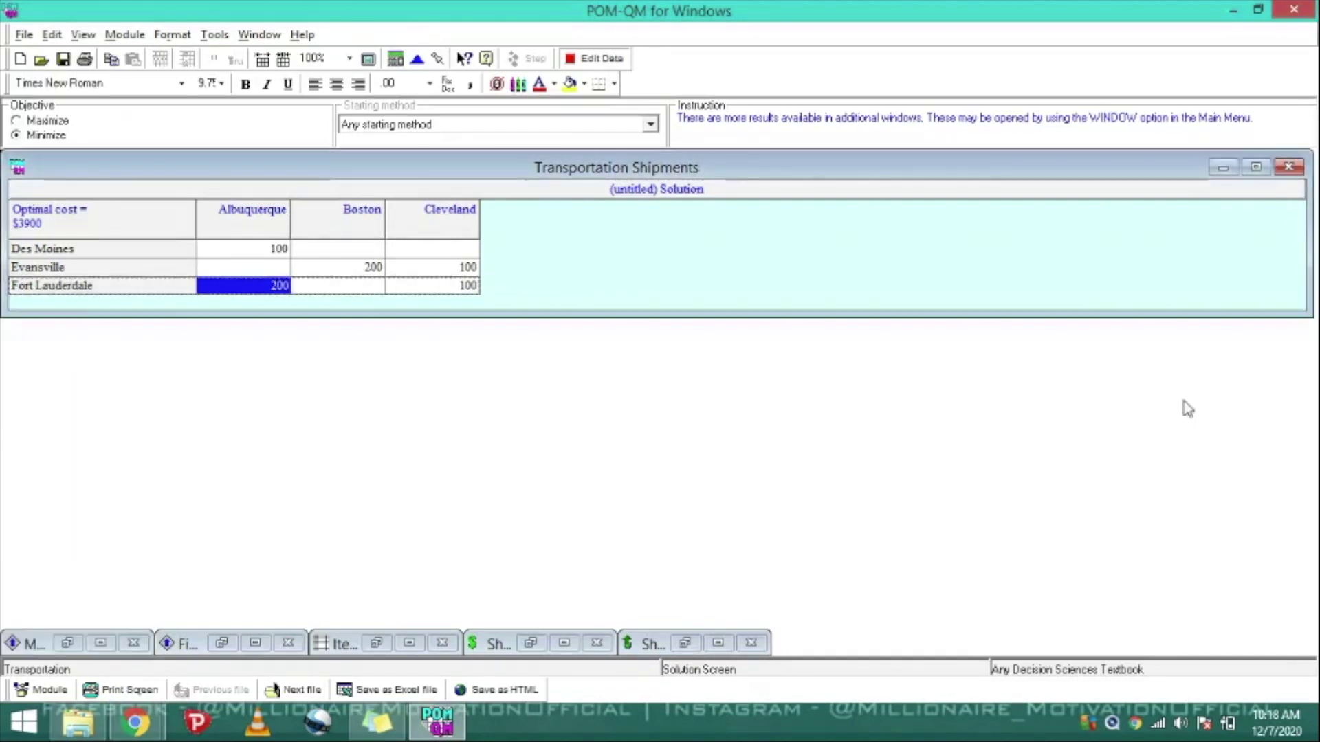